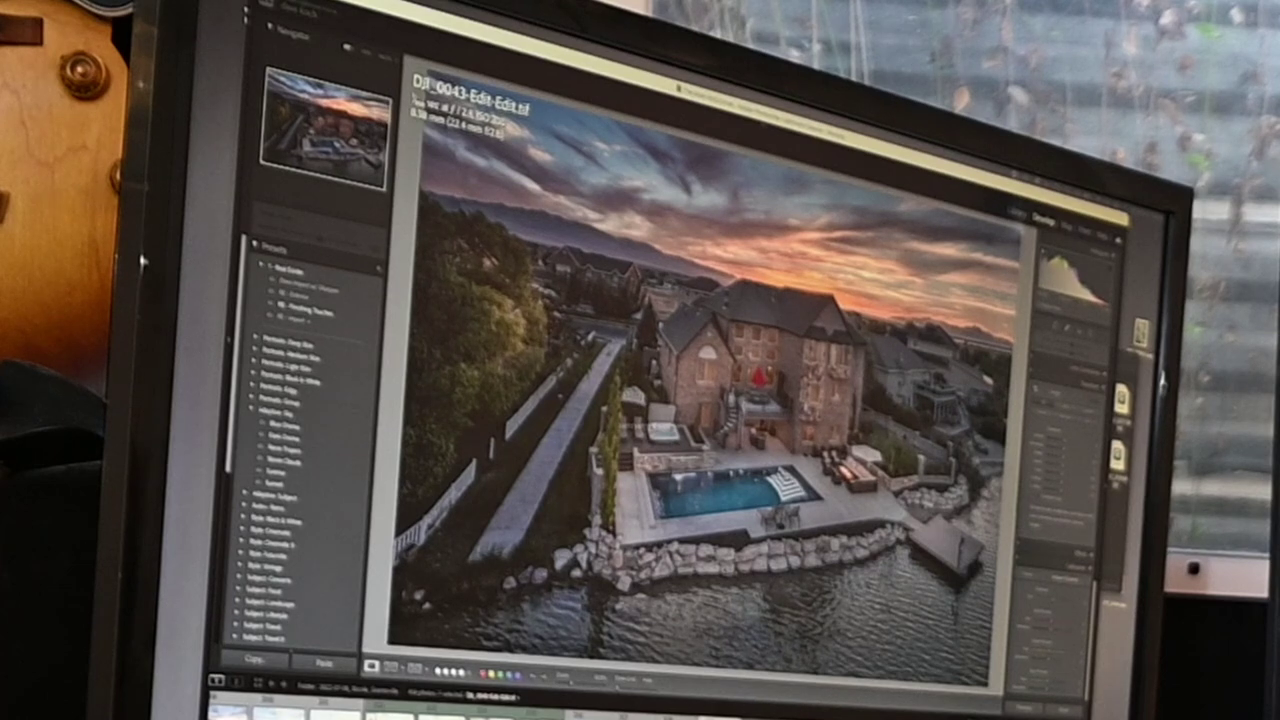
# - Look through the folder's twilight yard, pool and drone photos up to the wide aerial shot DJI_0063.DNG
pyautogui.press('Right')
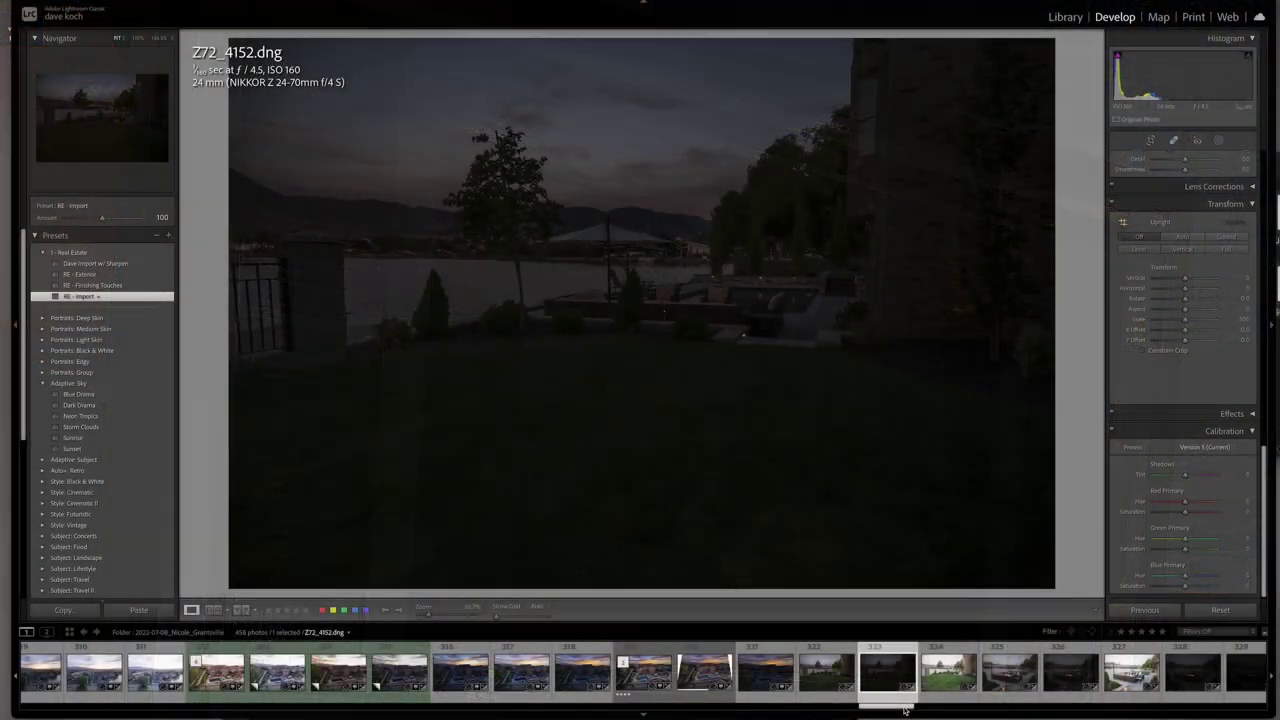
pyautogui.moveTo(903, 710); pyautogui.dragTo(1000, 708)
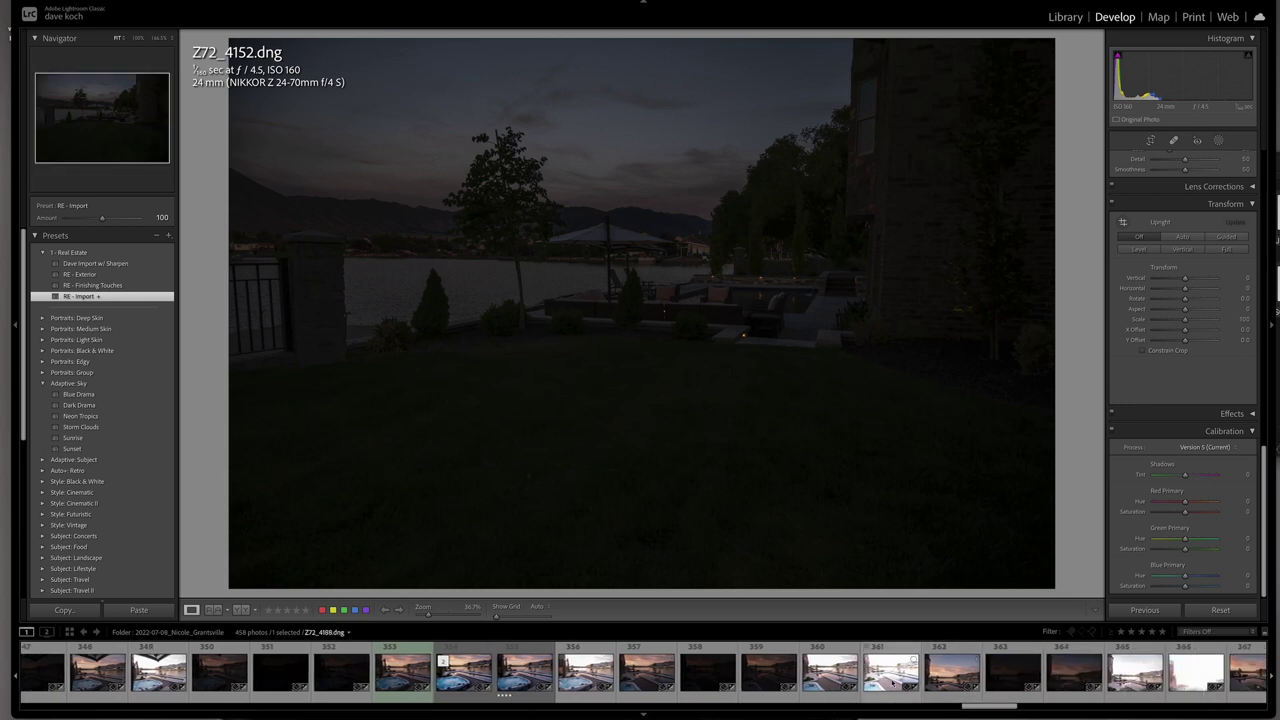
pyautogui.click(890, 682)
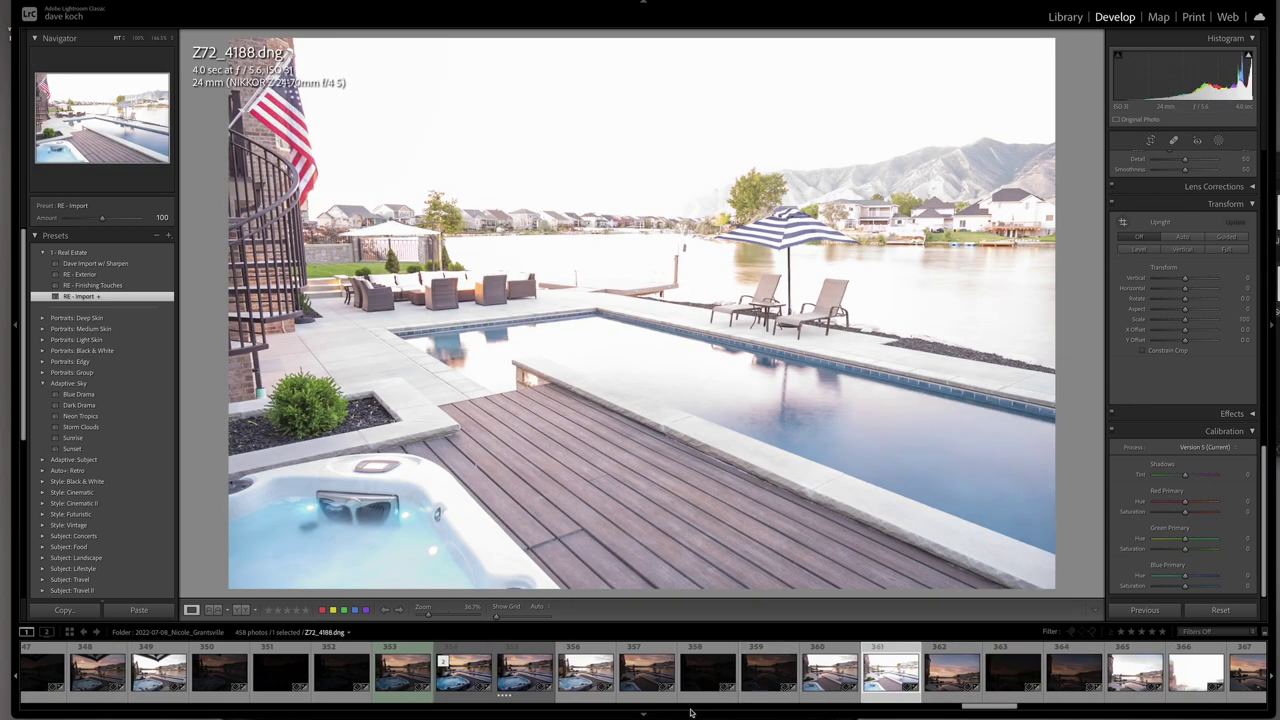
pyautogui.click(952, 678)
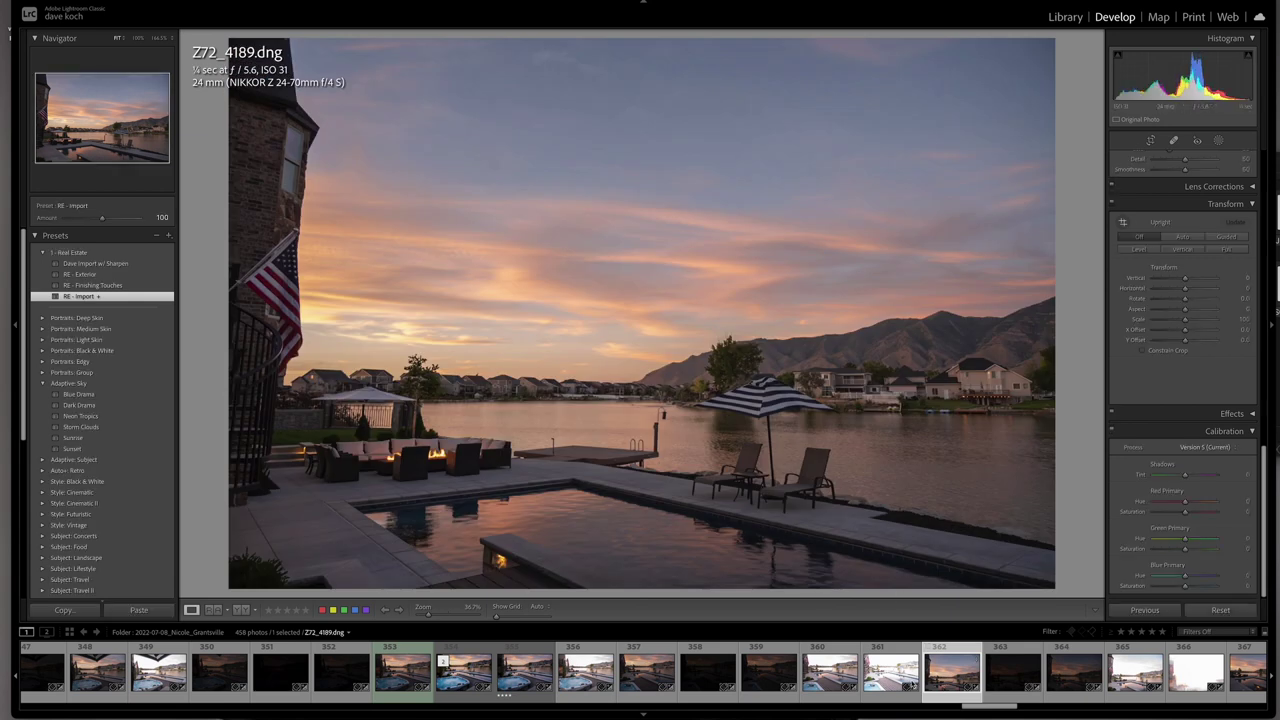
pyautogui.moveTo(971, 708); pyautogui.dragTo(1013, 710)
pyautogui.click(914, 684)
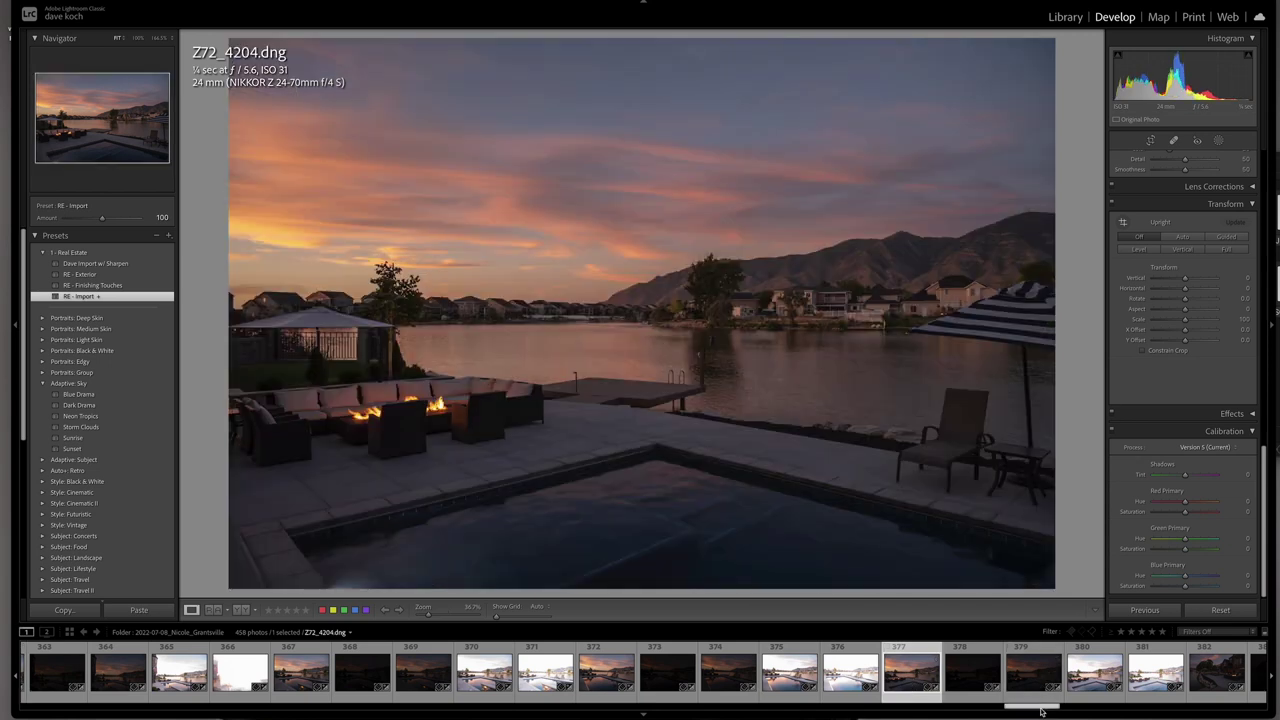
pyautogui.moveTo(1040, 707); pyautogui.dragTo(1175, 713)
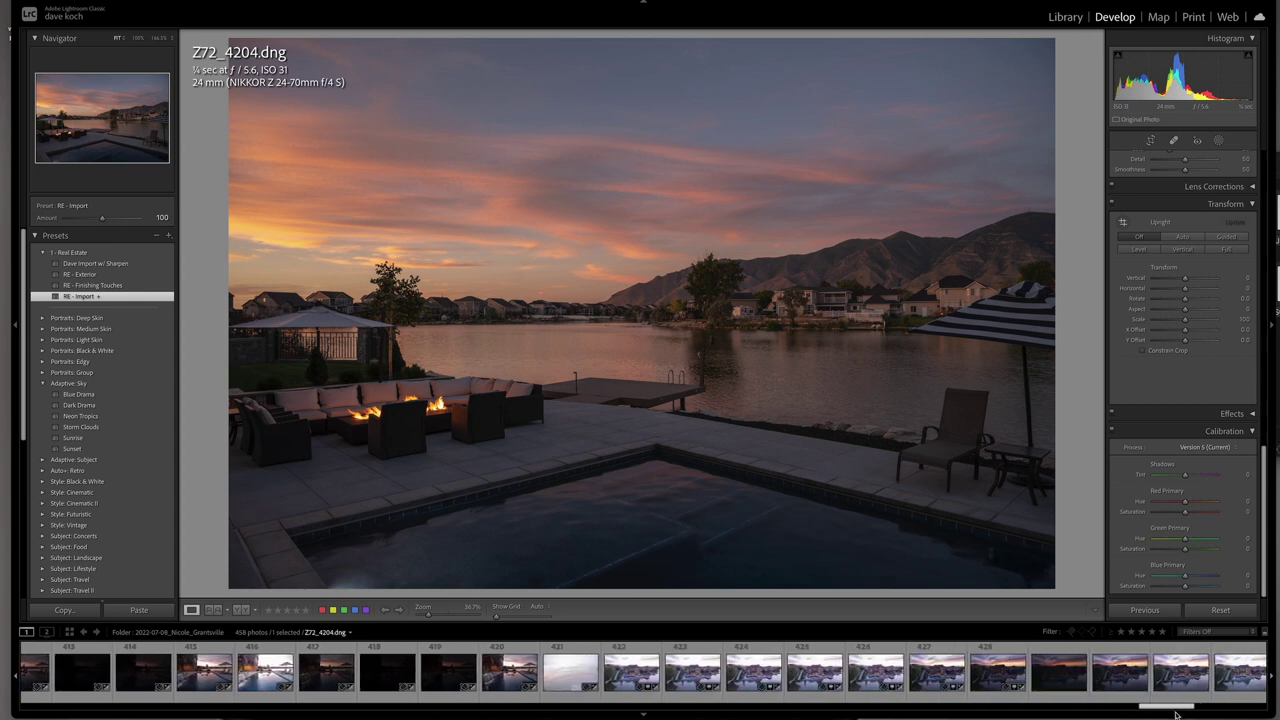
pyautogui.click(992, 681)
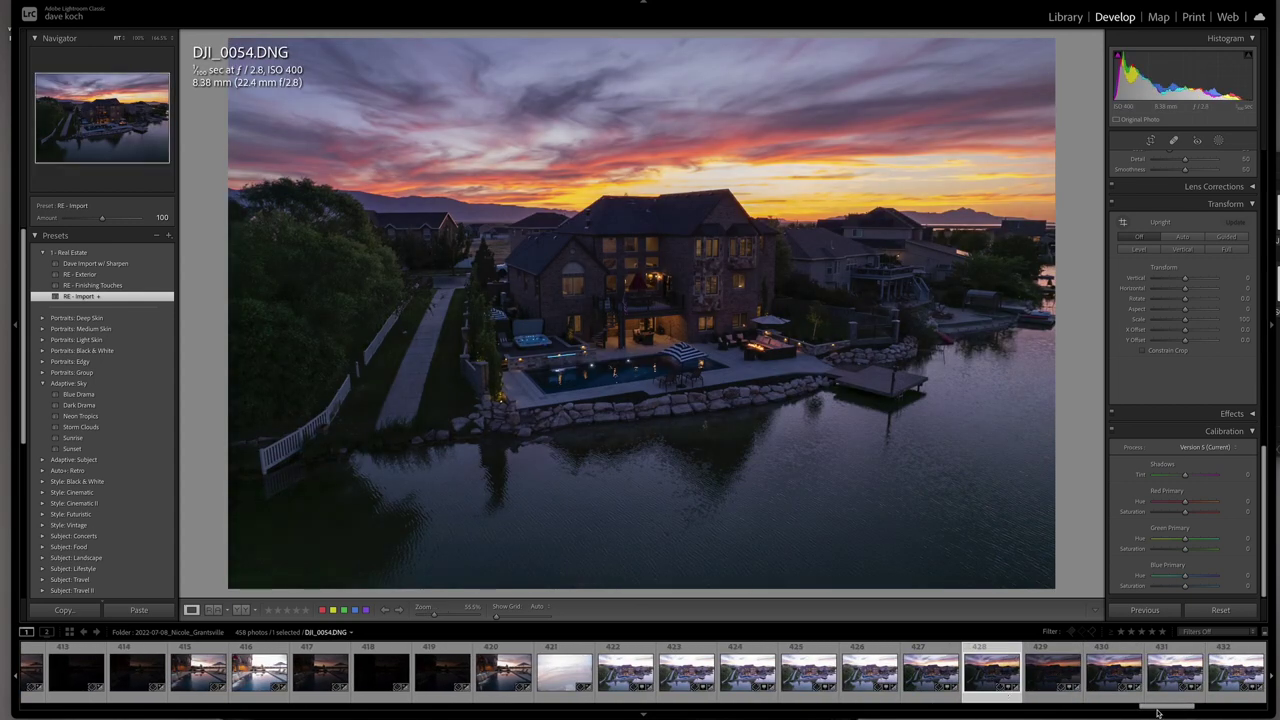
pyautogui.moveTo(1167, 711); pyautogui.dragTo(1181, 711)
pyautogui.click(1081, 677)
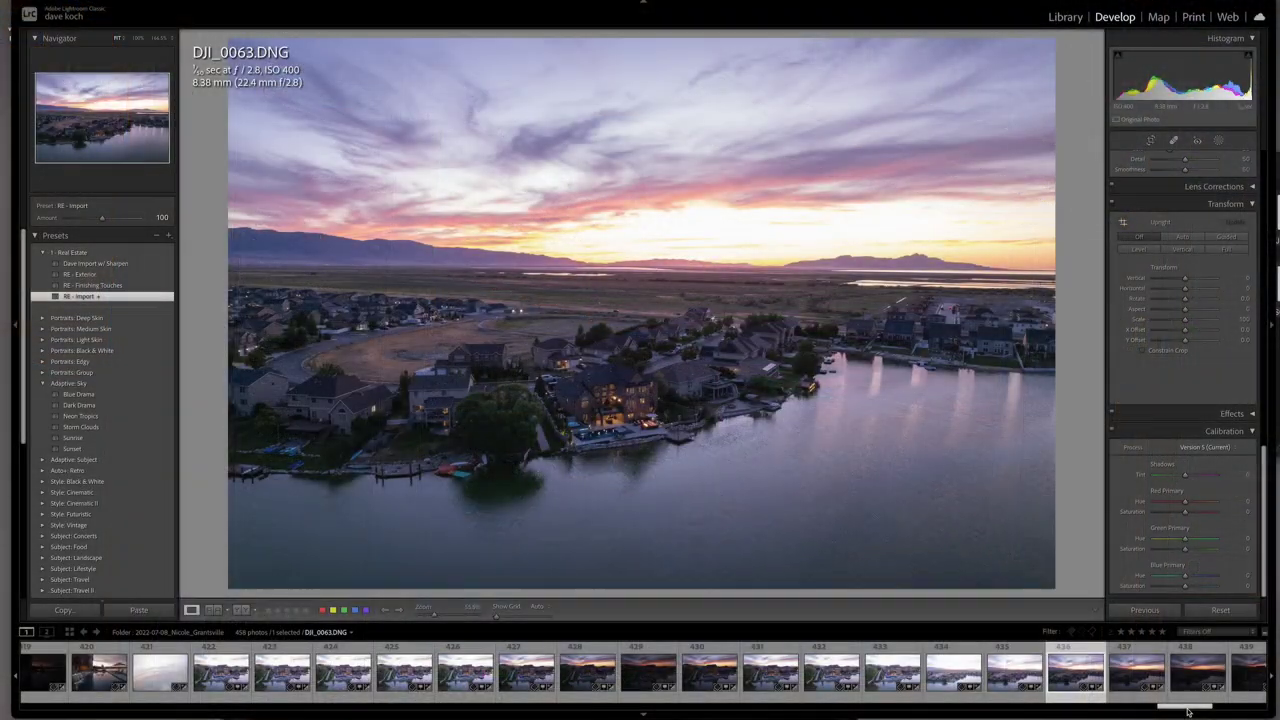
# - Compare the bracketed exposures DJI_0062.DNG to DJI_0065.DNG of the aerial lake sunset for sky and house brightness
pyautogui.moveTo(1188, 711); pyautogui.dragTo(1210, 712)
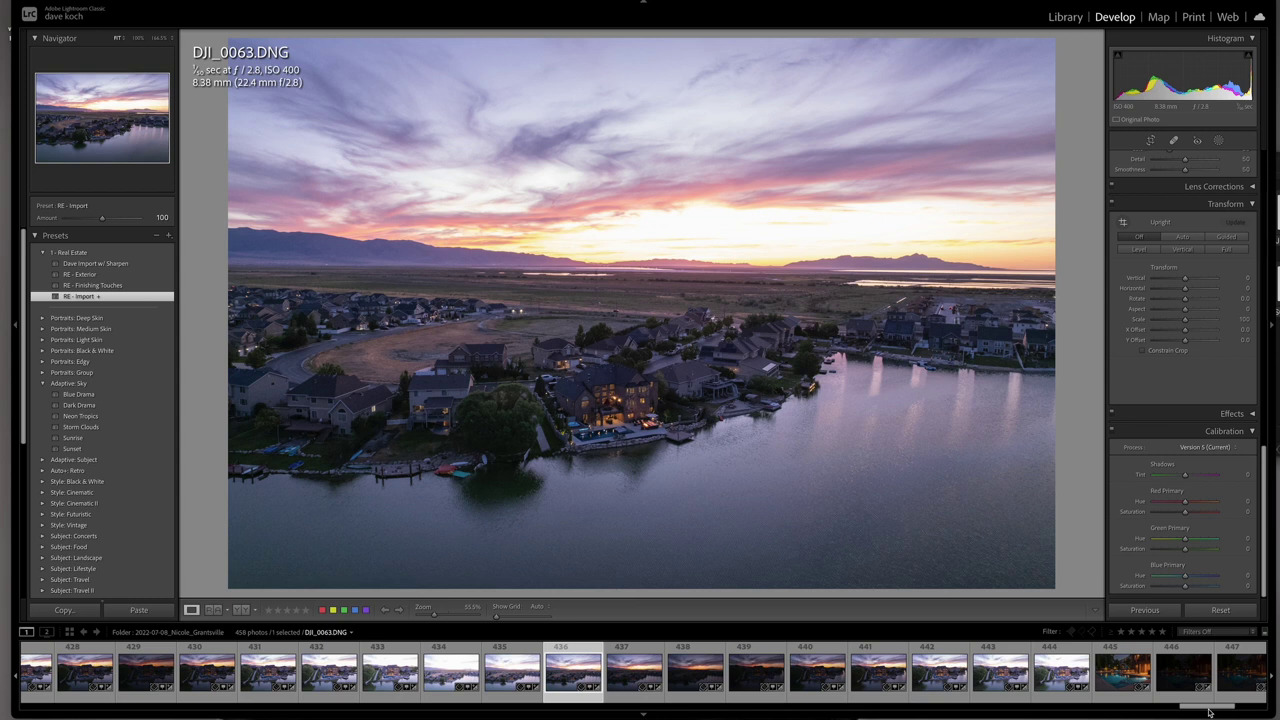
pyautogui.click(513, 679)
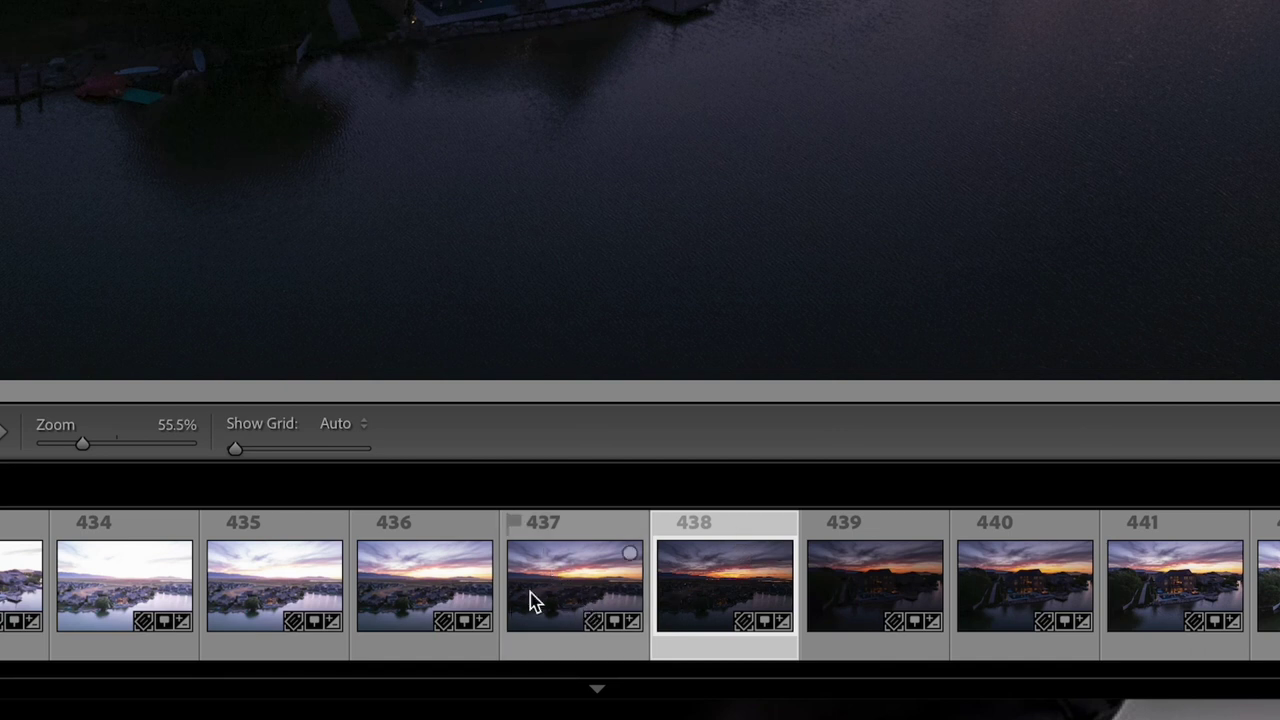
pyautogui.click(549, 568)
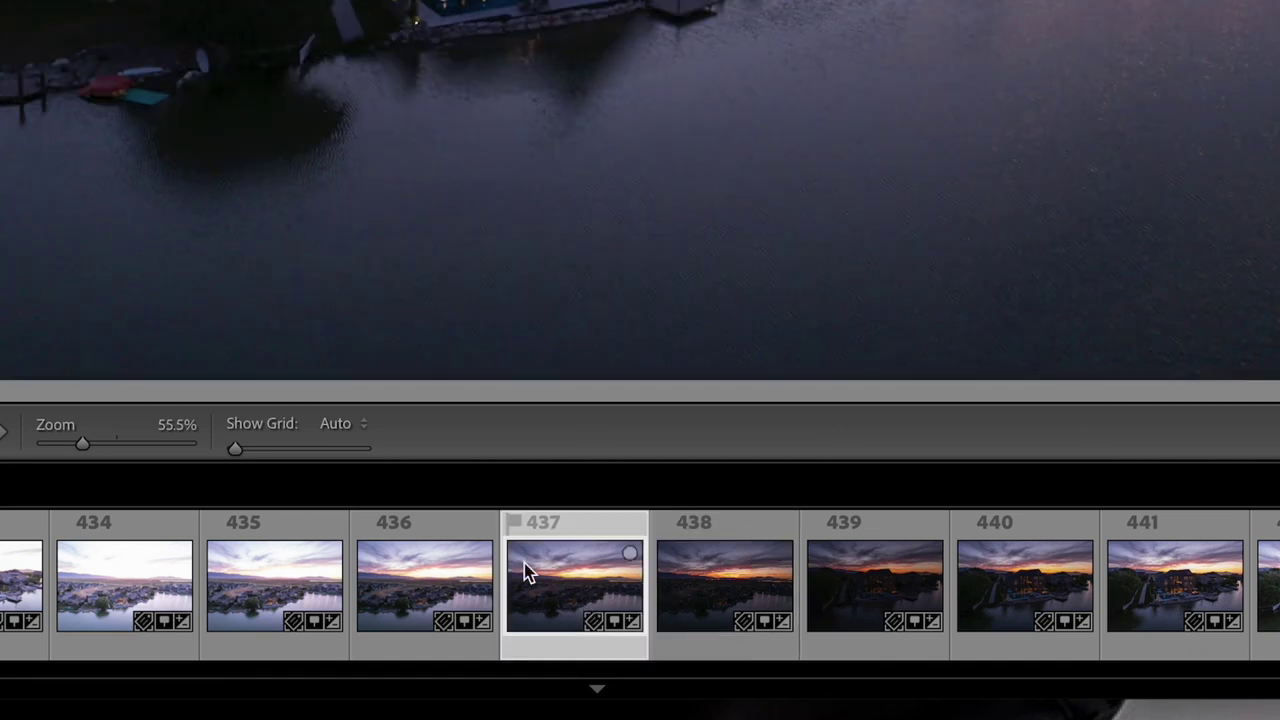
pyautogui.click(418, 588)
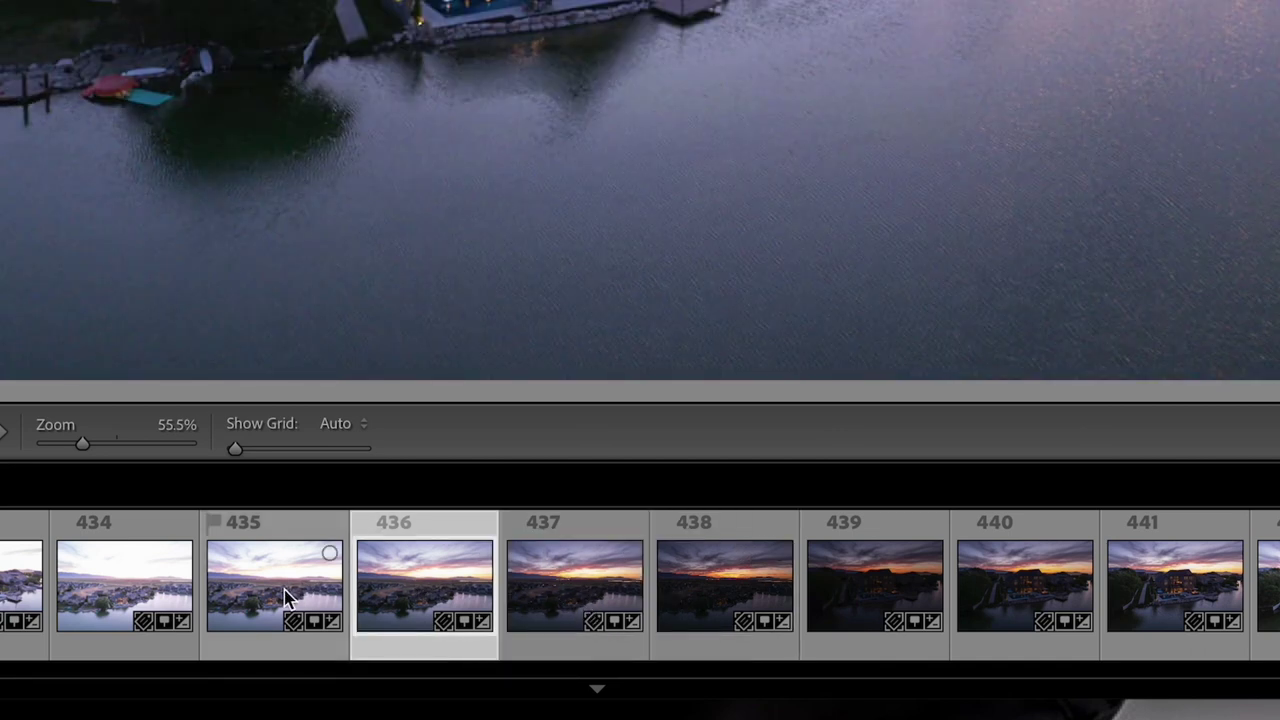
pyautogui.click(287, 597)
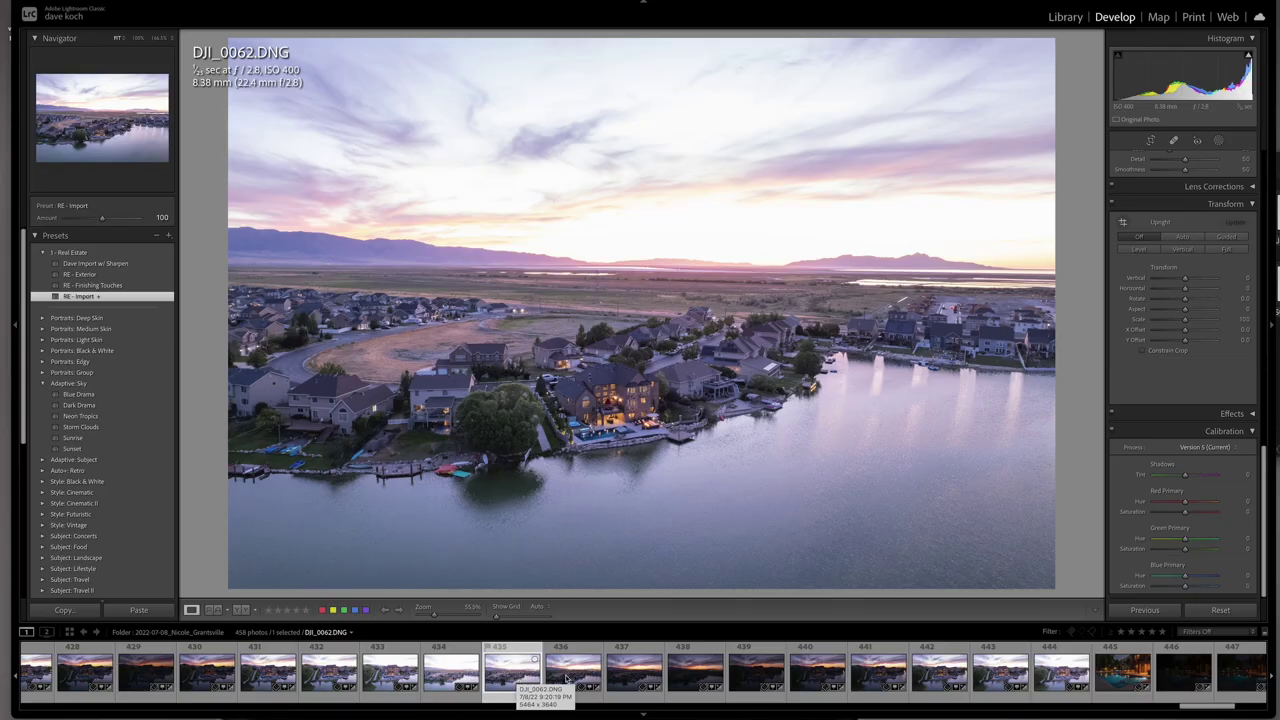
pyautogui.click(566, 679)
pyautogui.click(628, 678)
pyautogui.click(680, 678)
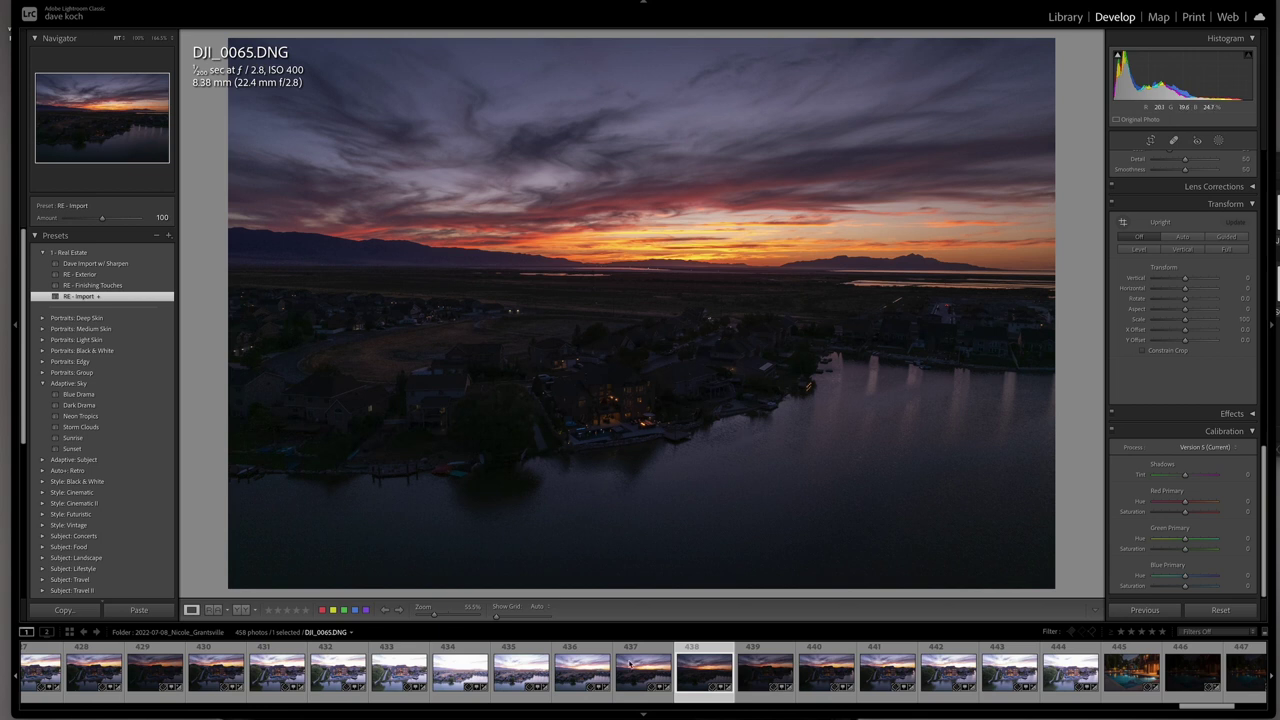
pyautogui.click(587, 677)
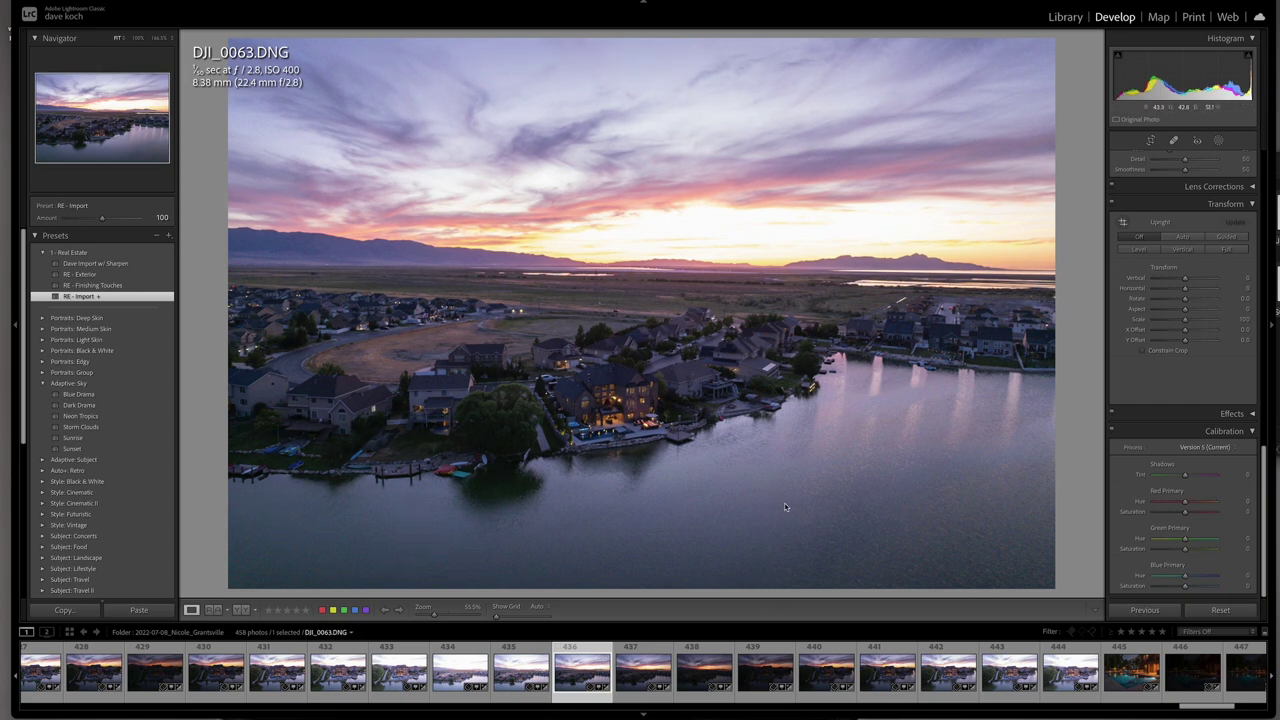
pyautogui.click(531, 677)
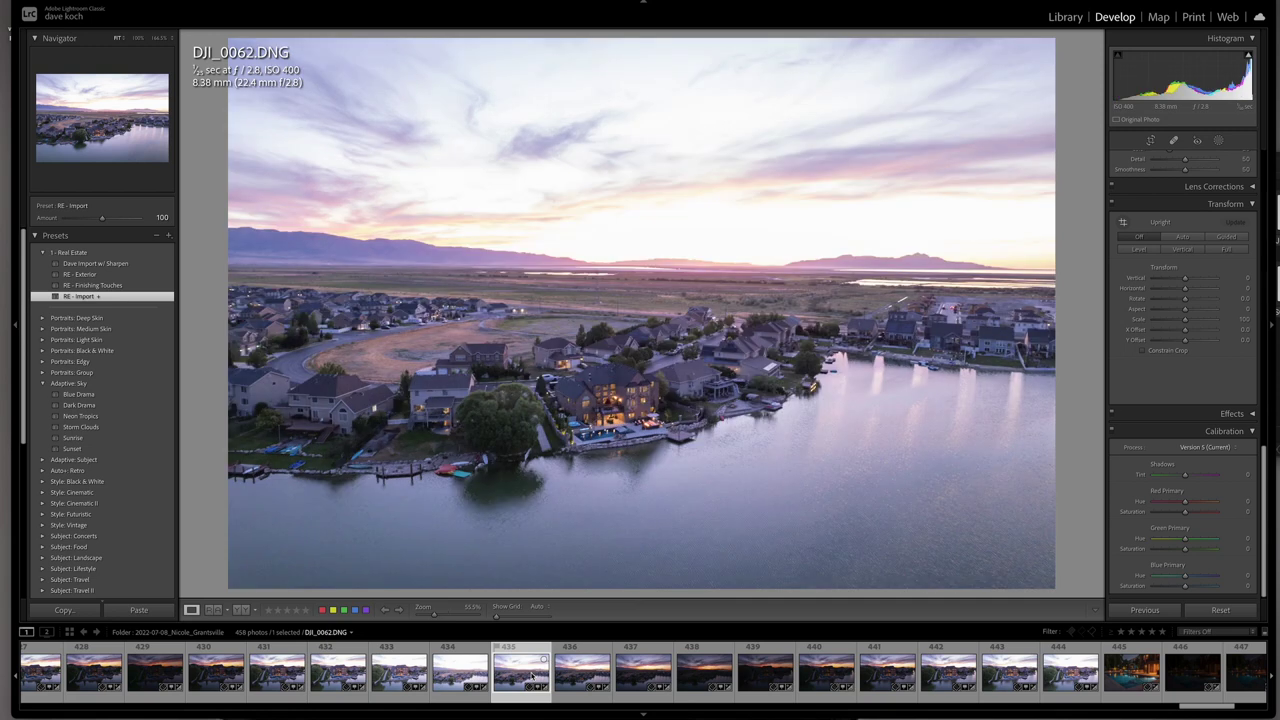
# - Set the exposure of DJI_0064.DNG to +0.55 and give the photo a green colour label
pyautogui.click(571, 677)
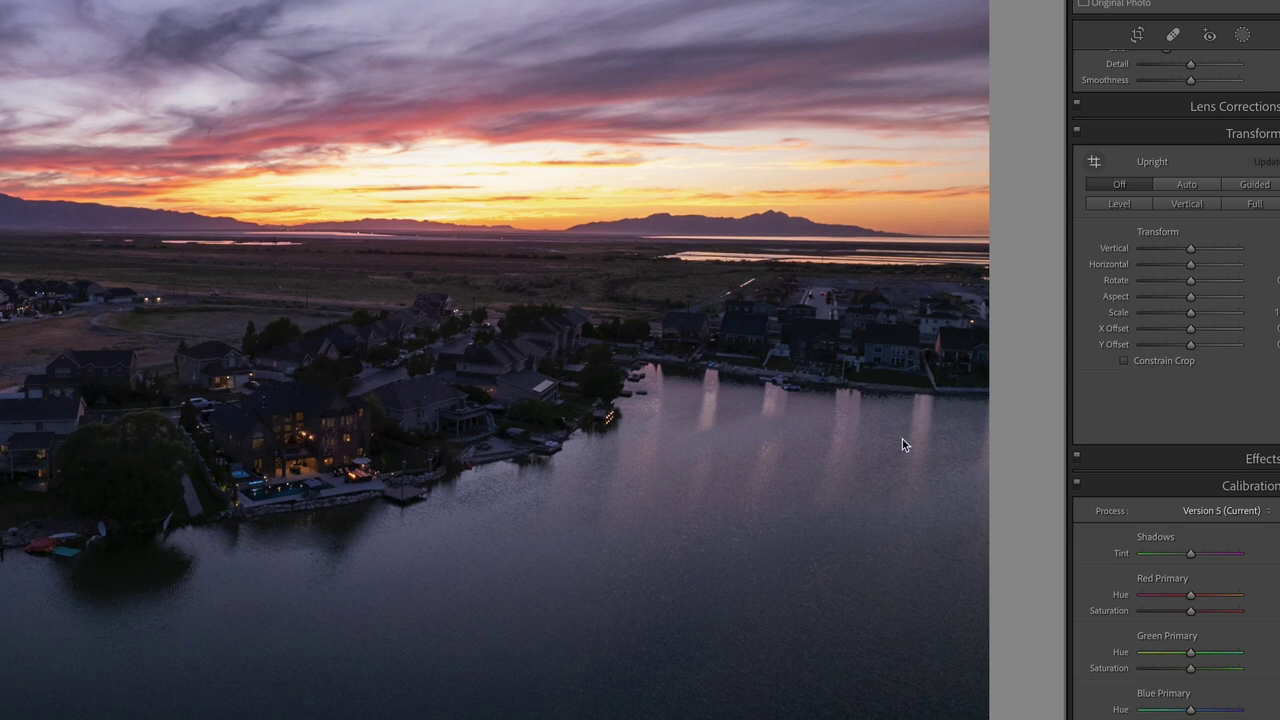
pyautogui.click(1190, 312)
pyautogui.scroll(10, 1177, 177)
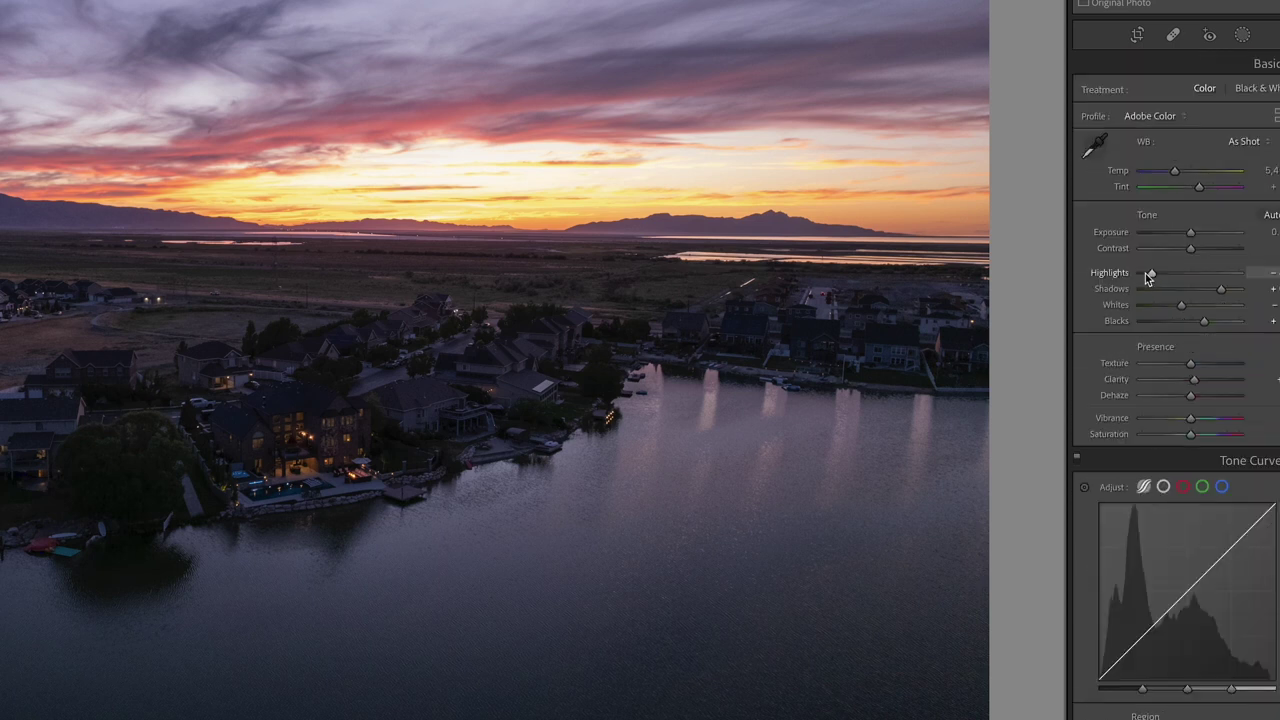
pyautogui.moveTo(1190, 232); pyautogui.dragTo(1194, 233)
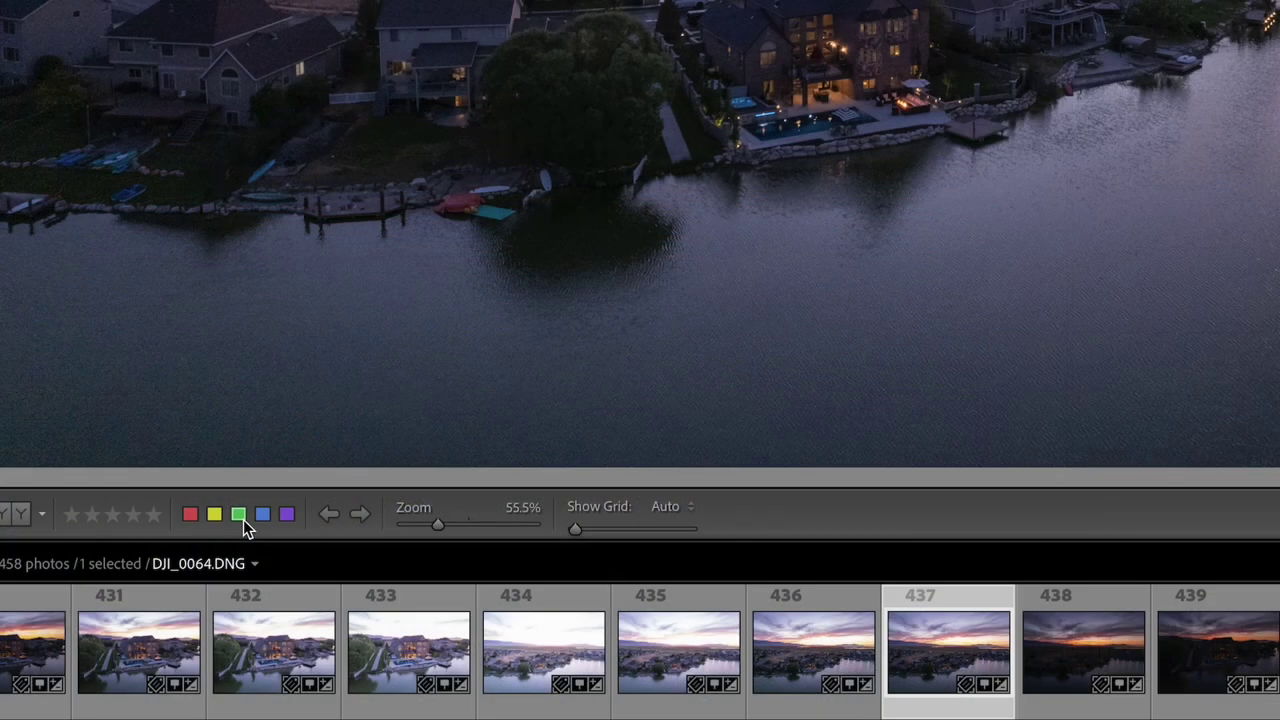
pyautogui.click(242, 518)
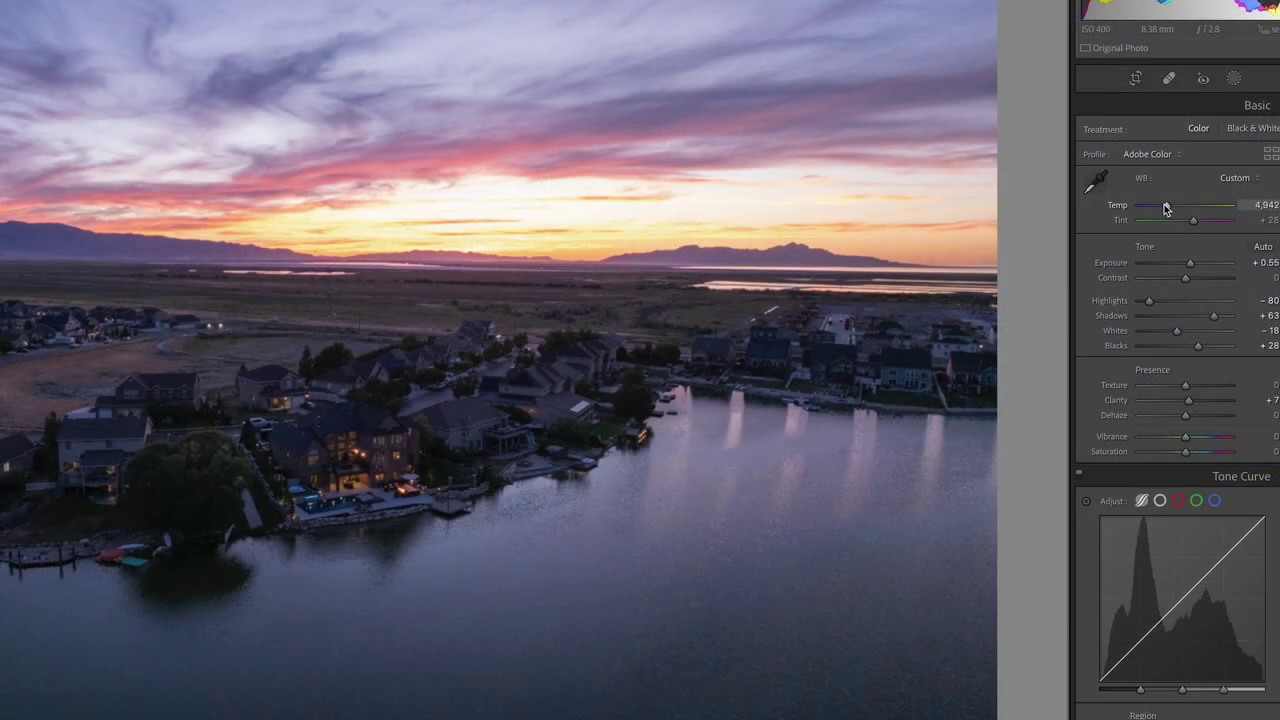
# - Set the aerial photo's Temp to 4,770, Shadows to +71 and Blacks to +9
pyautogui.moveTo(1165, 207); pyautogui.dragTo(1164, 208)
pyautogui.moveTo(1214, 316); pyautogui.dragTo(1185, 358)
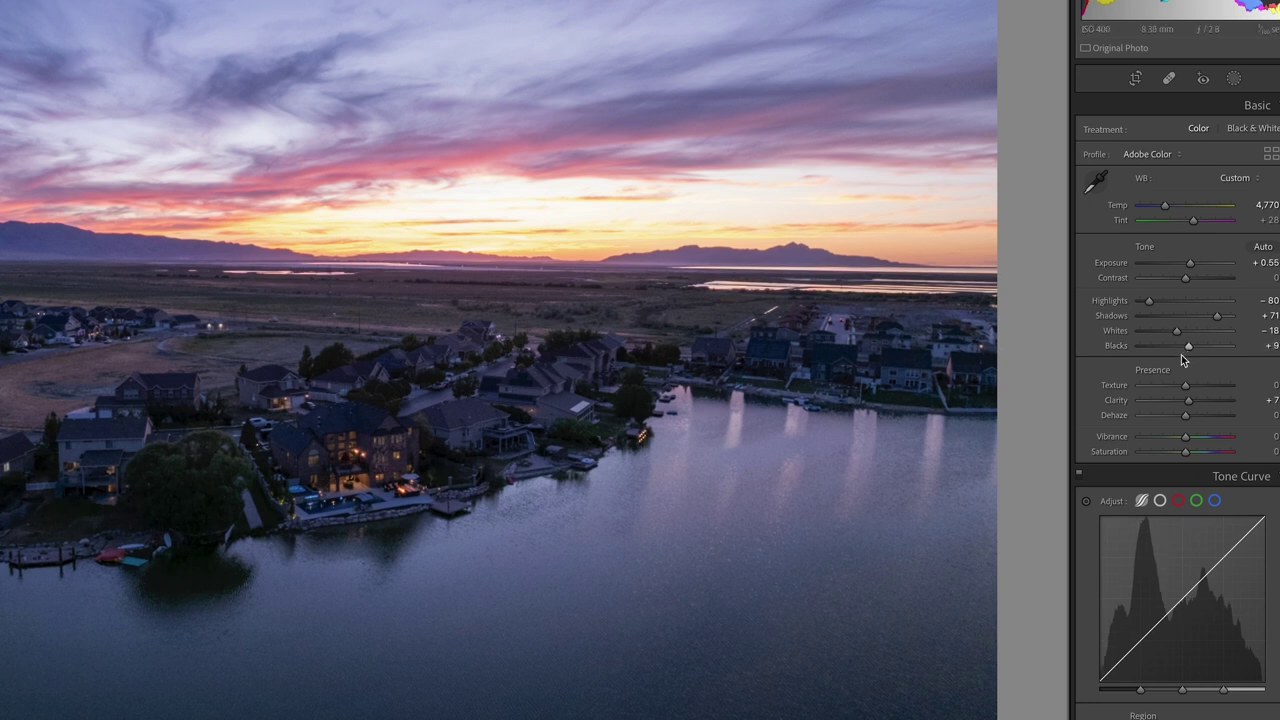
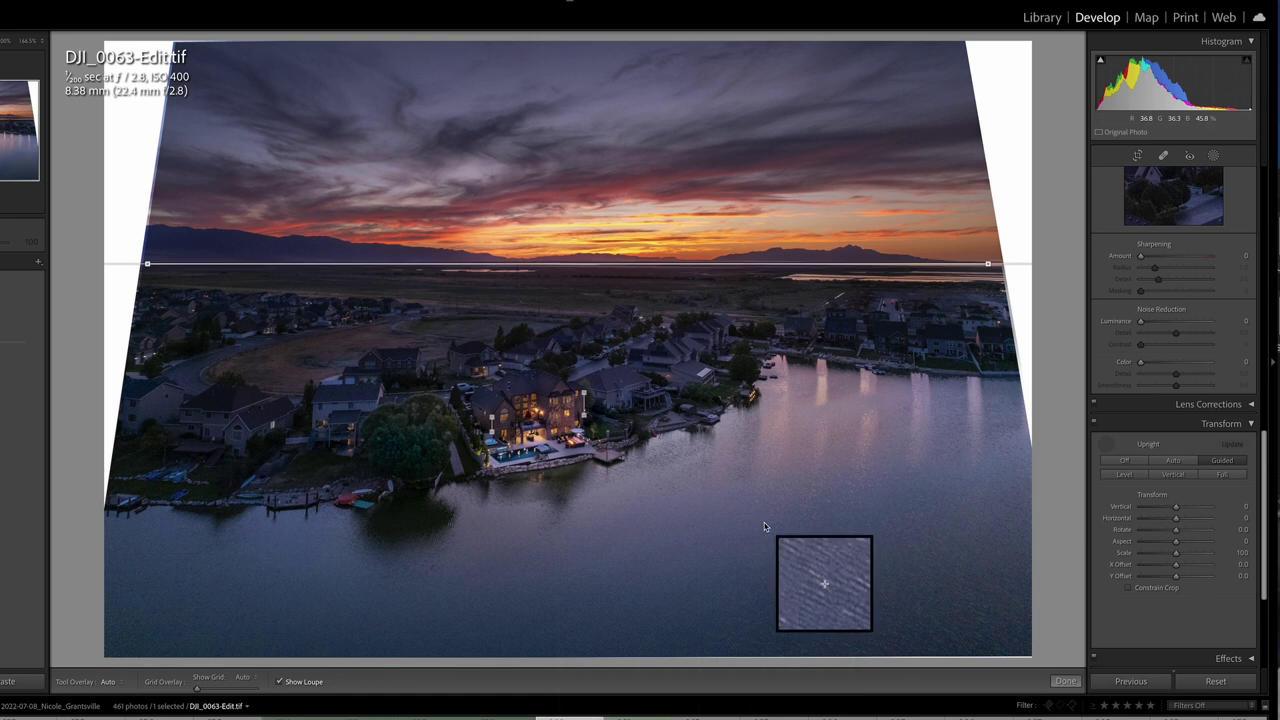
# - Open DJI_0063-Edit.tif in Photoshop 2022 as a copy with Lightroom adjustments
pyautogui.press('super+e')
pyautogui.click(685, 340)
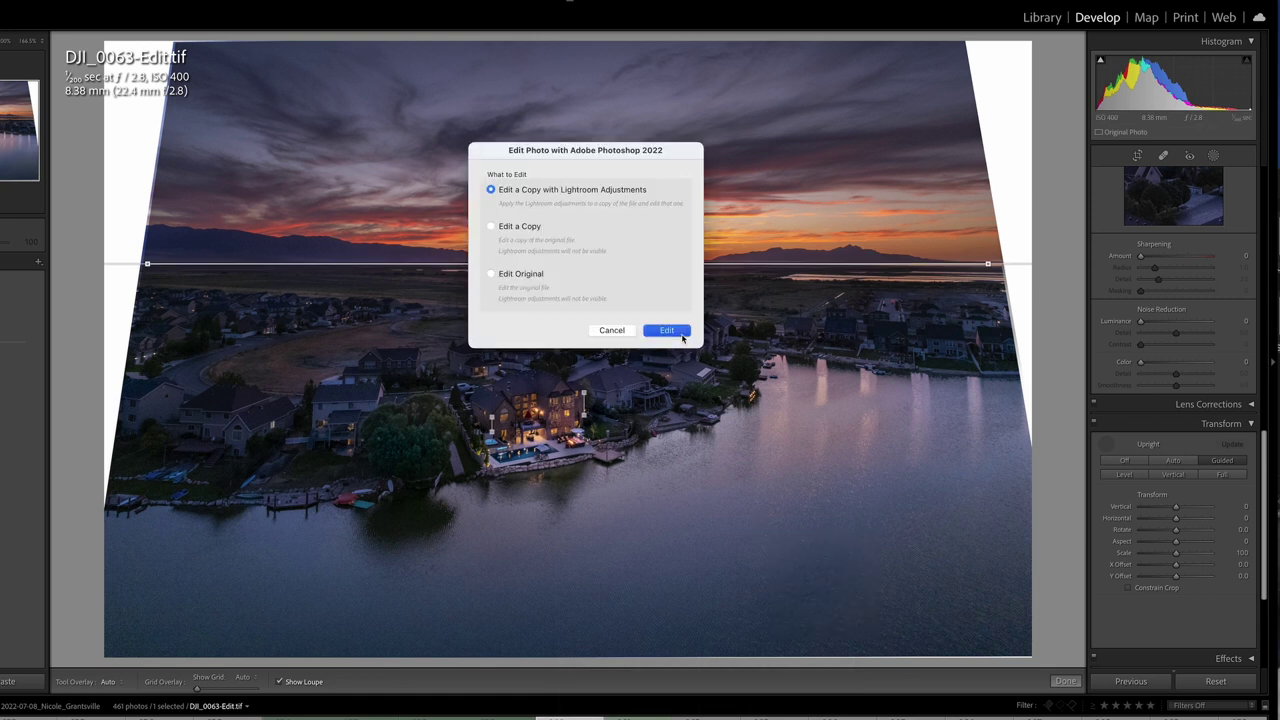
pyautogui.click(738, 260)
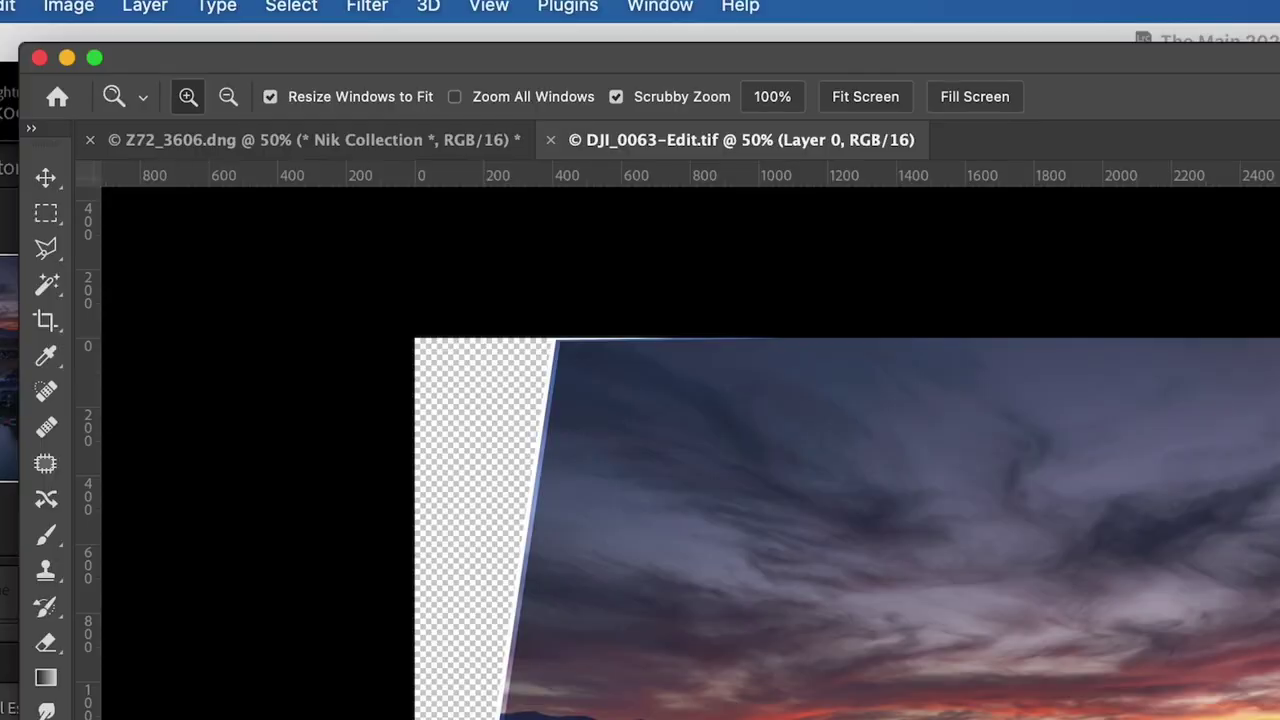
# - Open the image in the Nik Collection's Color Efex Pro 4 filter
pyautogui.click(370, 10)
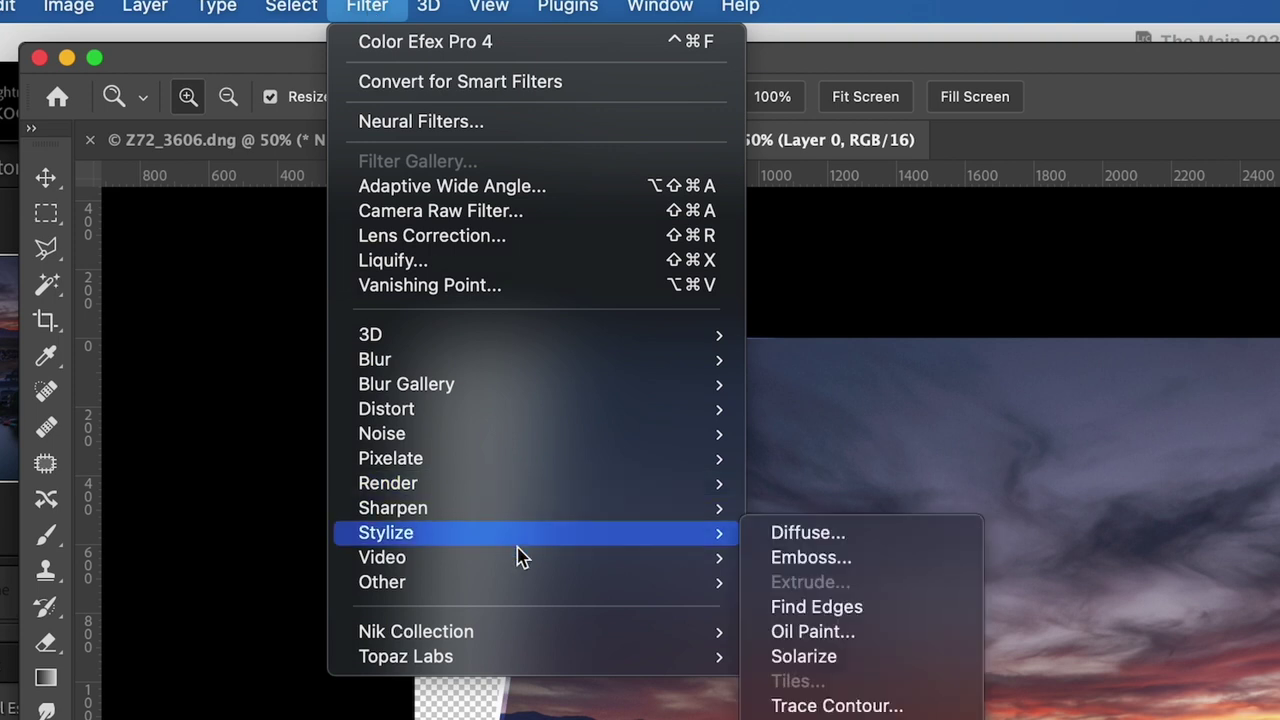
pyautogui.moveTo(526, 631)
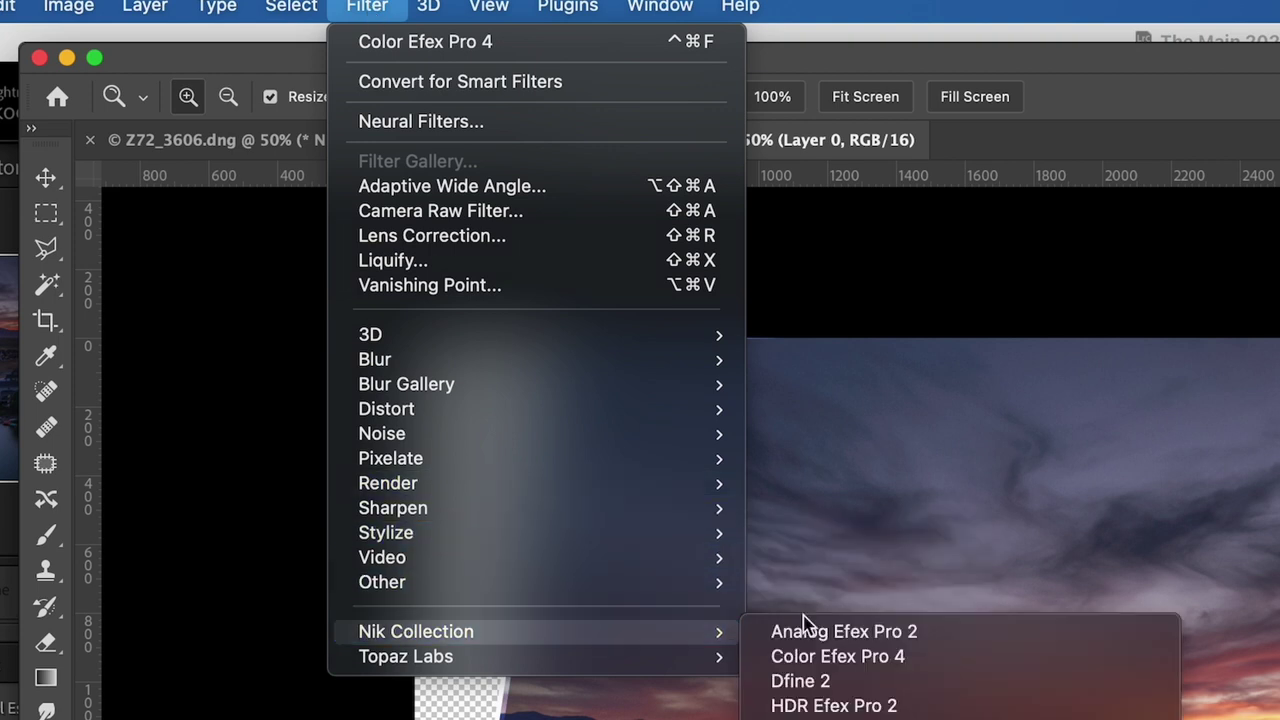
pyautogui.click(858, 656)
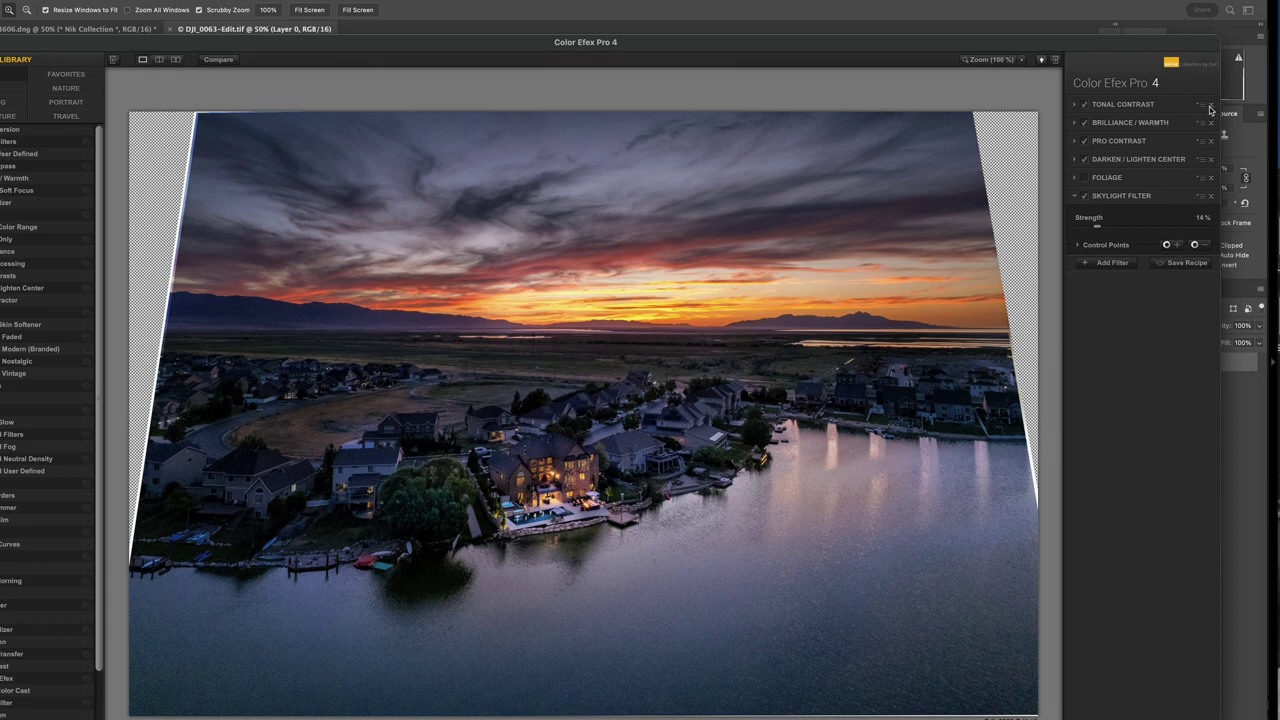
# - Remove all existing filters from the stack, from Tonal Contrast through Skylight Filter
pyautogui.click(1211, 104)
pyautogui.click(1211, 104)
pyautogui.click(1211, 104)
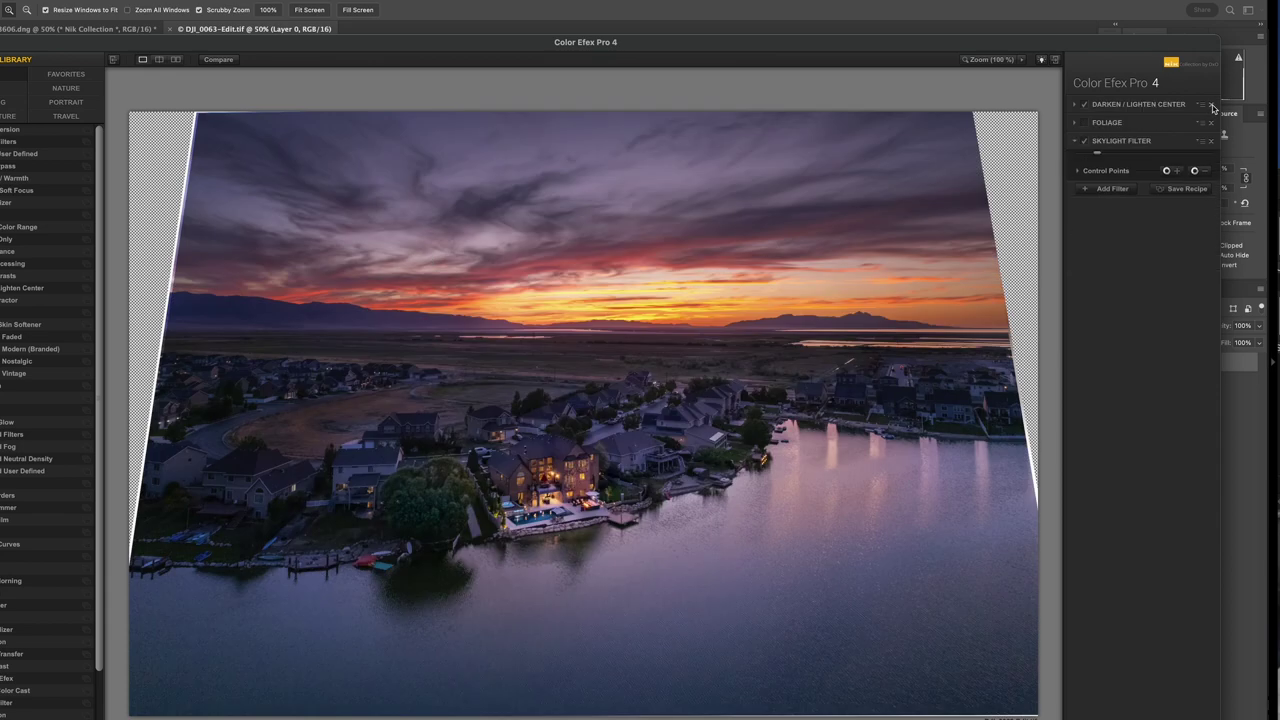
pyautogui.click(1211, 104)
pyautogui.click(1211, 104)
pyautogui.click(1211, 104)
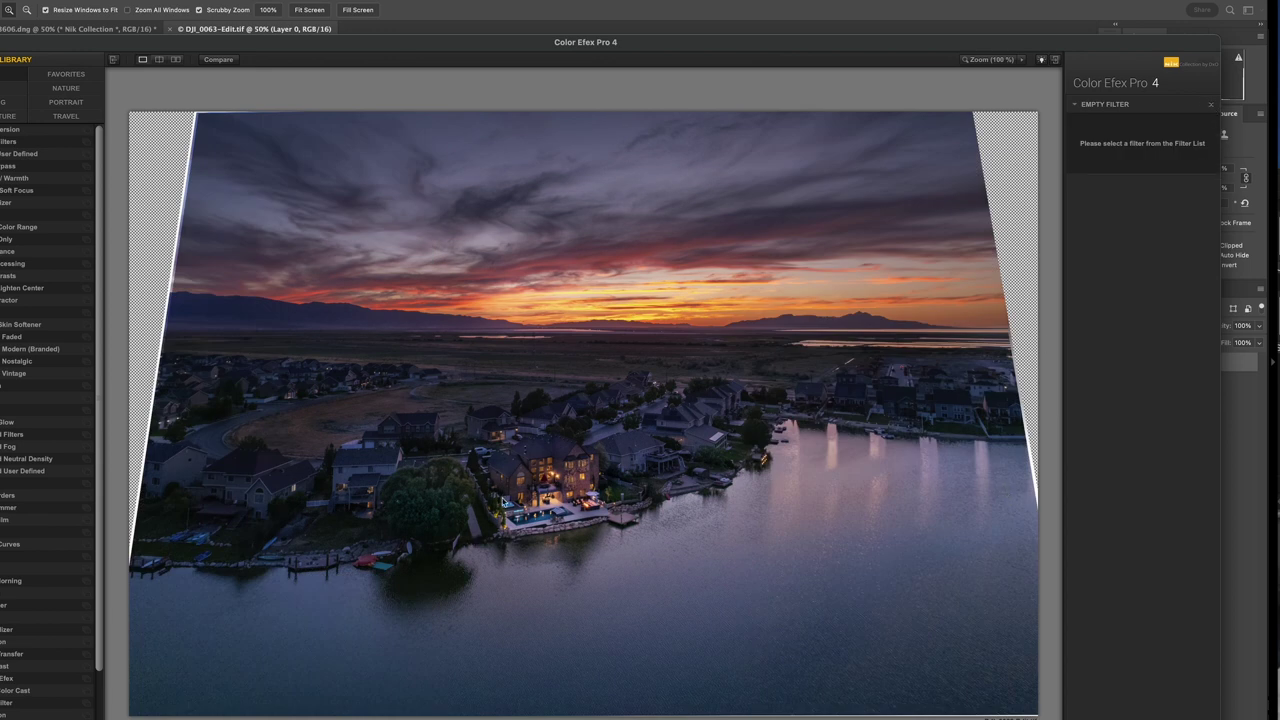
# - Add a Darken / Lighten Center filter centred on the lit house, with Center Luminosity 60%, Border Luminosity -33% and Center Size 12%
pyautogui.click(30, 288)
pyautogui.click(1205, 220)
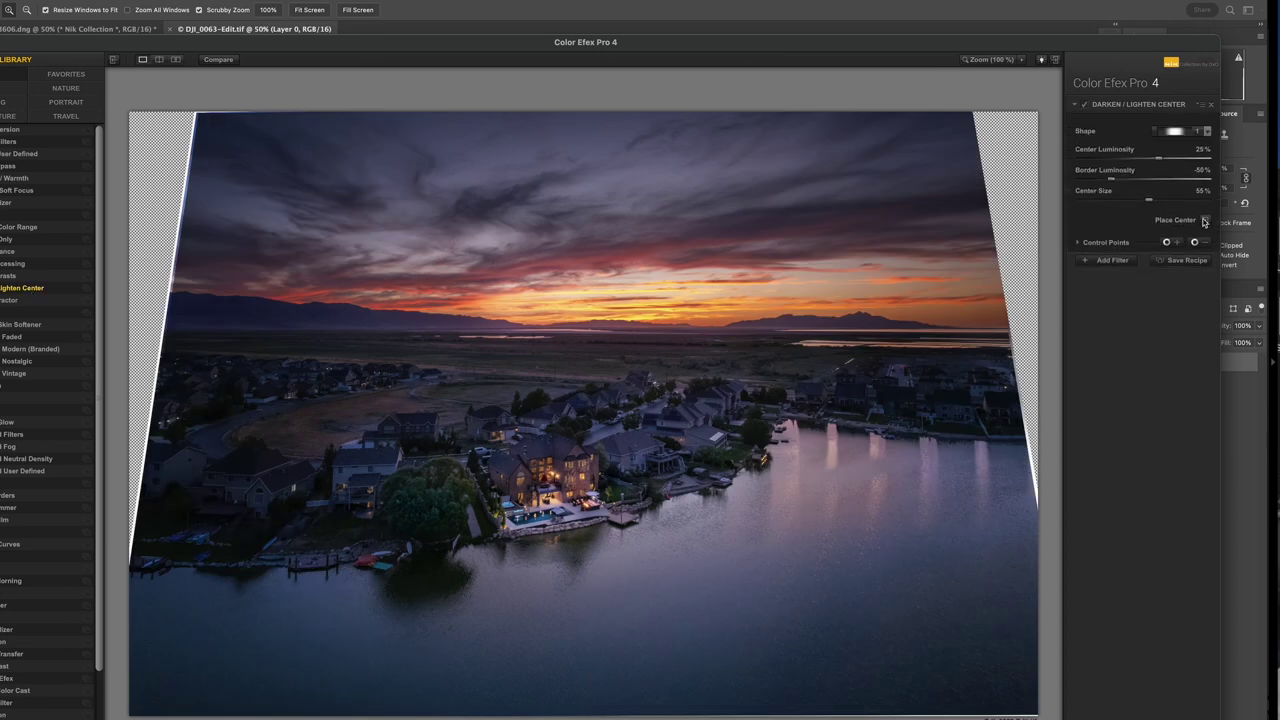
pyautogui.click(560, 487)
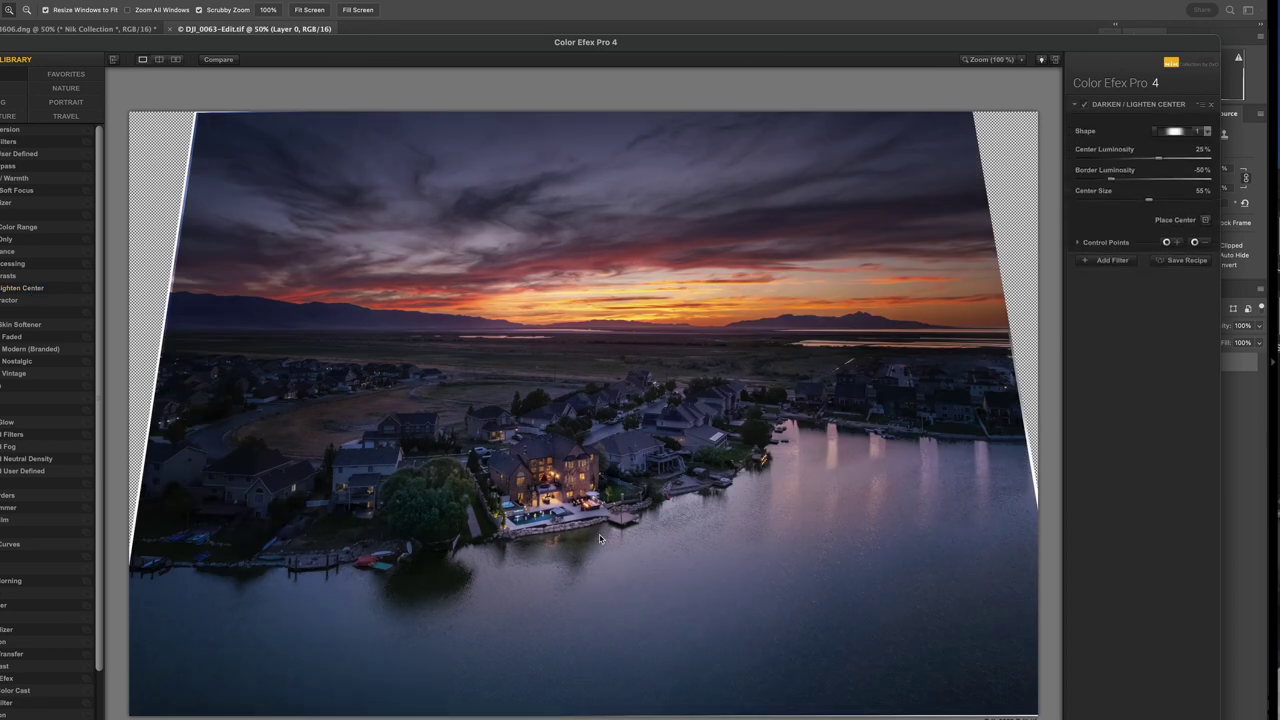
pyautogui.moveTo(1162, 155); pyautogui.dragTo(1180, 158)
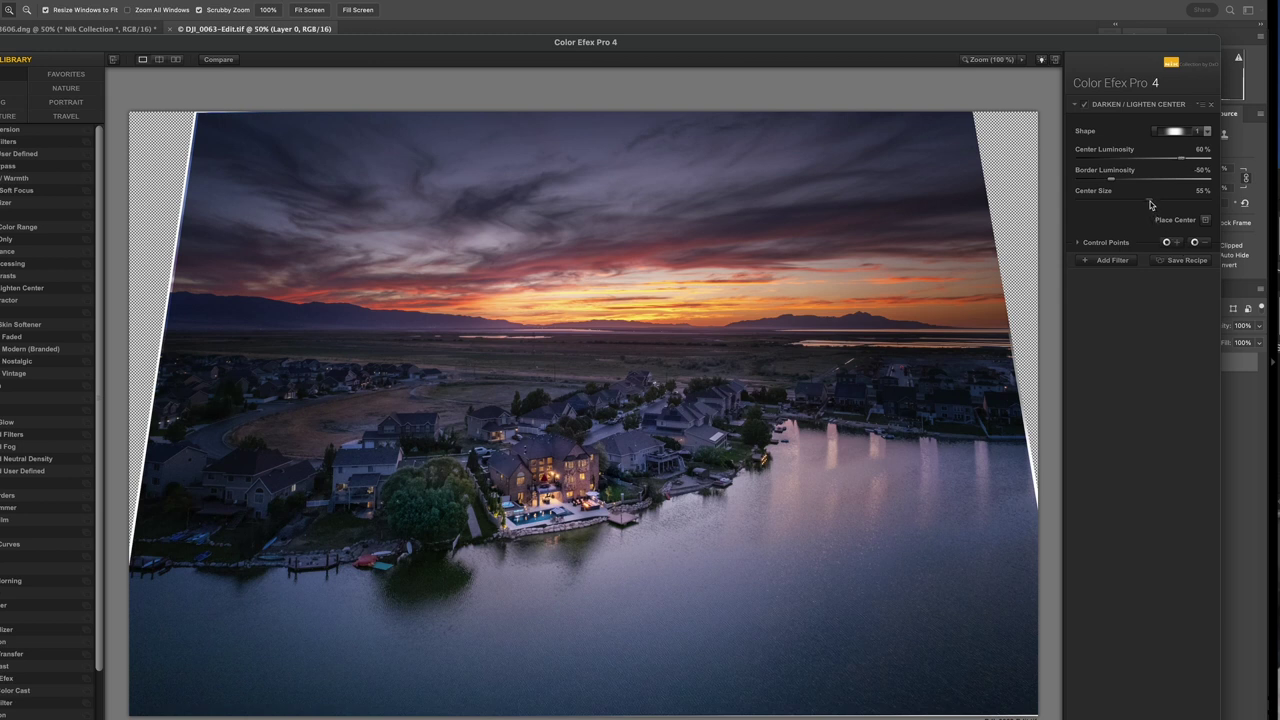
pyautogui.moveTo(1150, 204); pyautogui.dragTo(1094, 206)
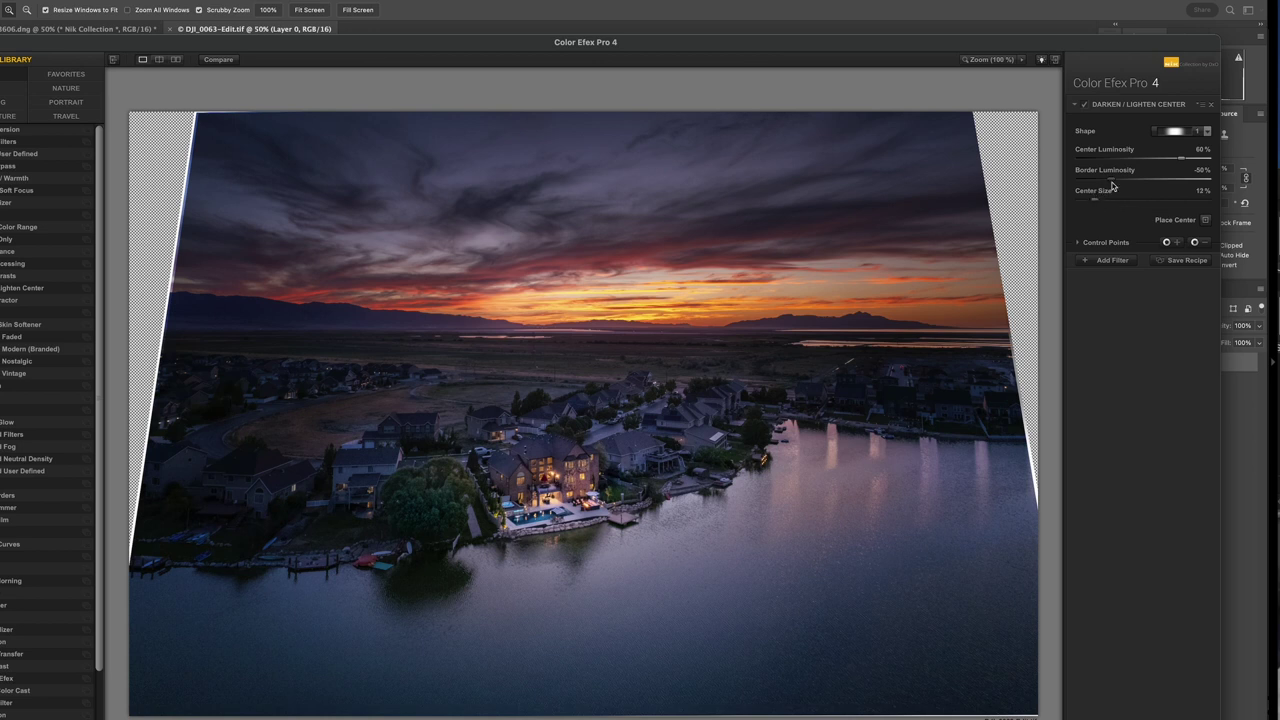
pyautogui.moveTo(1112, 185); pyautogui.dragTo(1122, 184)
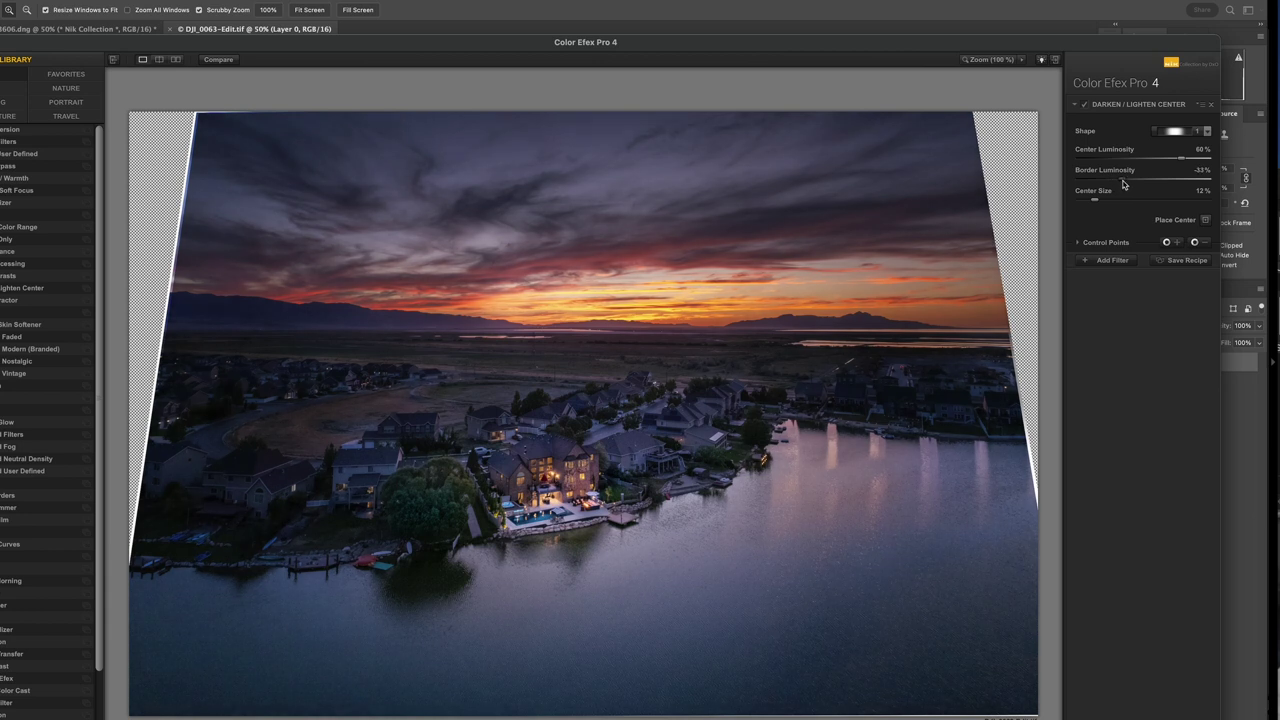
# - Add a Foliage filter to the stack with Enhance Foliage at 50% and compare the image with and without it
pyautogui.click(1108, 270)
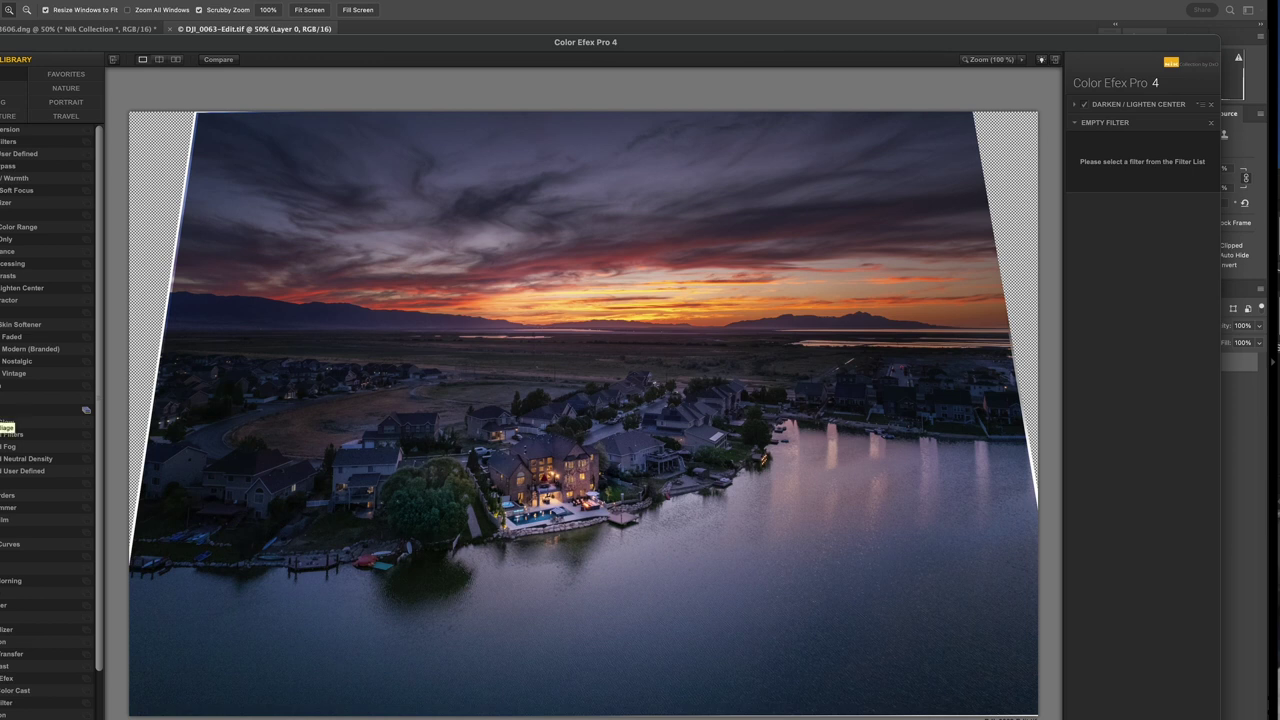
pyautogui.click(5, 422)
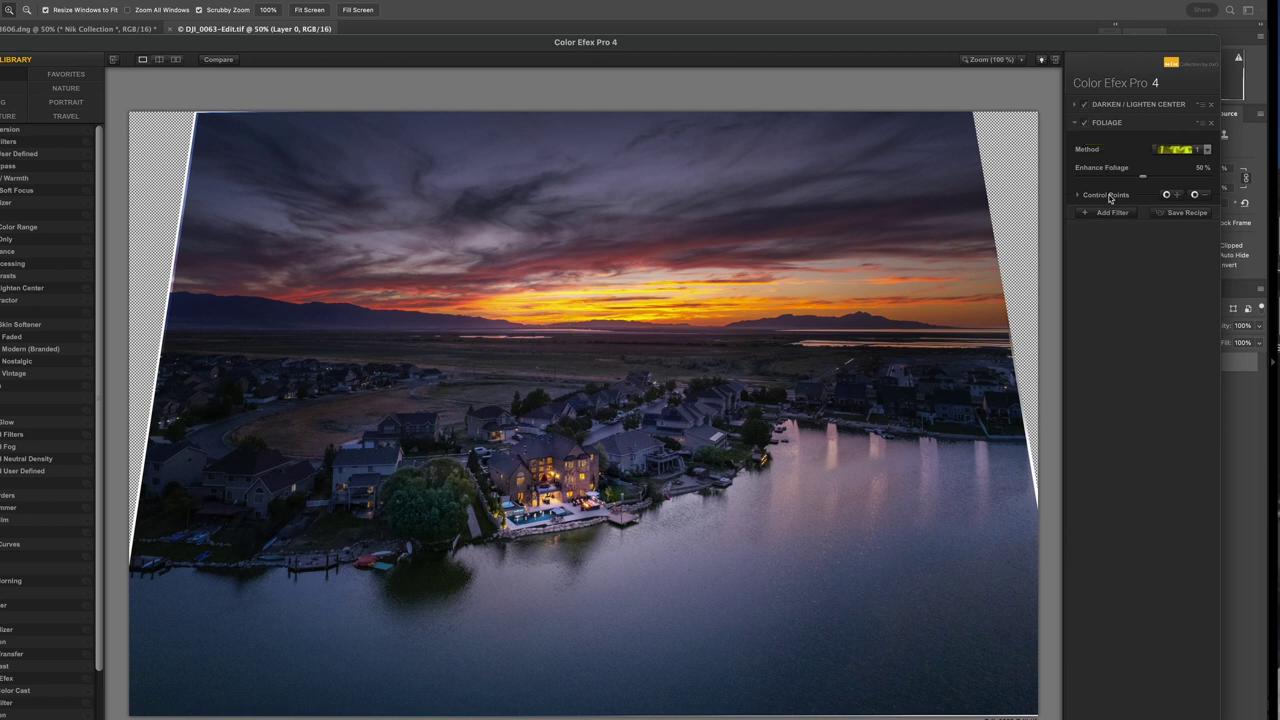
pyautogui.click(1084, 124)
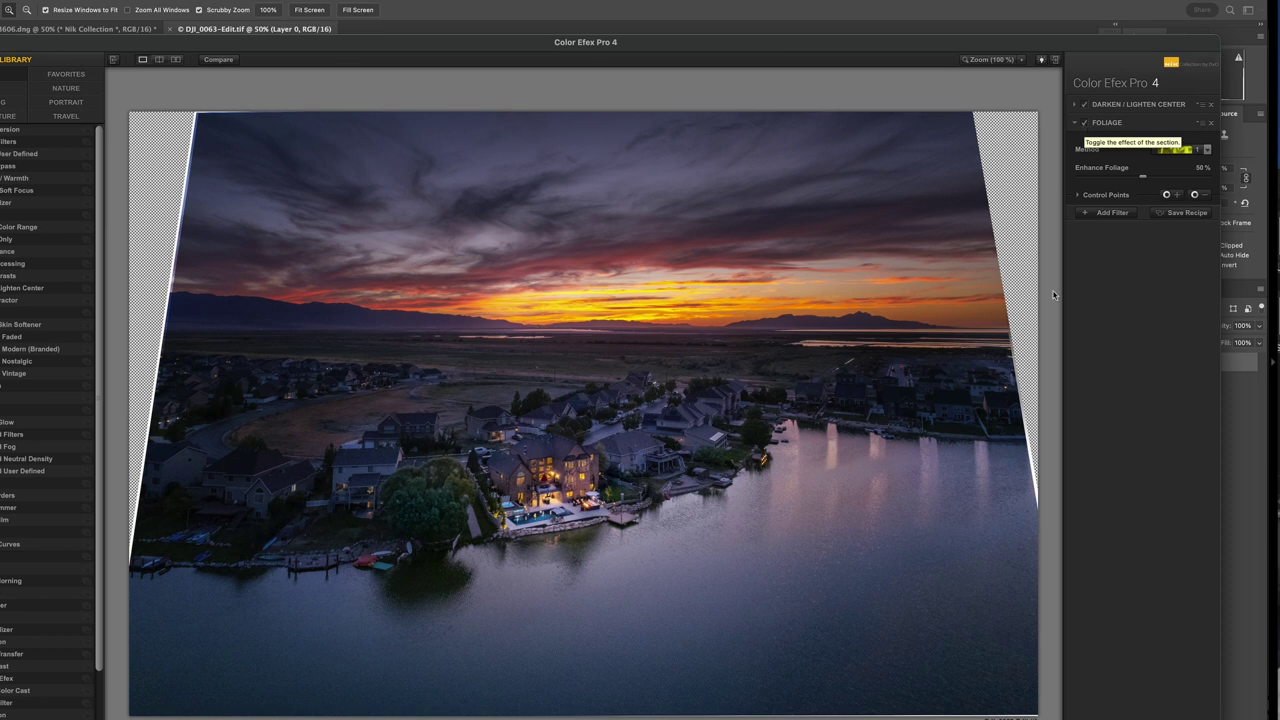
# - Add a Skylight Filter below Foliage and apply the whole filter stack to the image as a new layer
pyautogui.click(1111, 213)
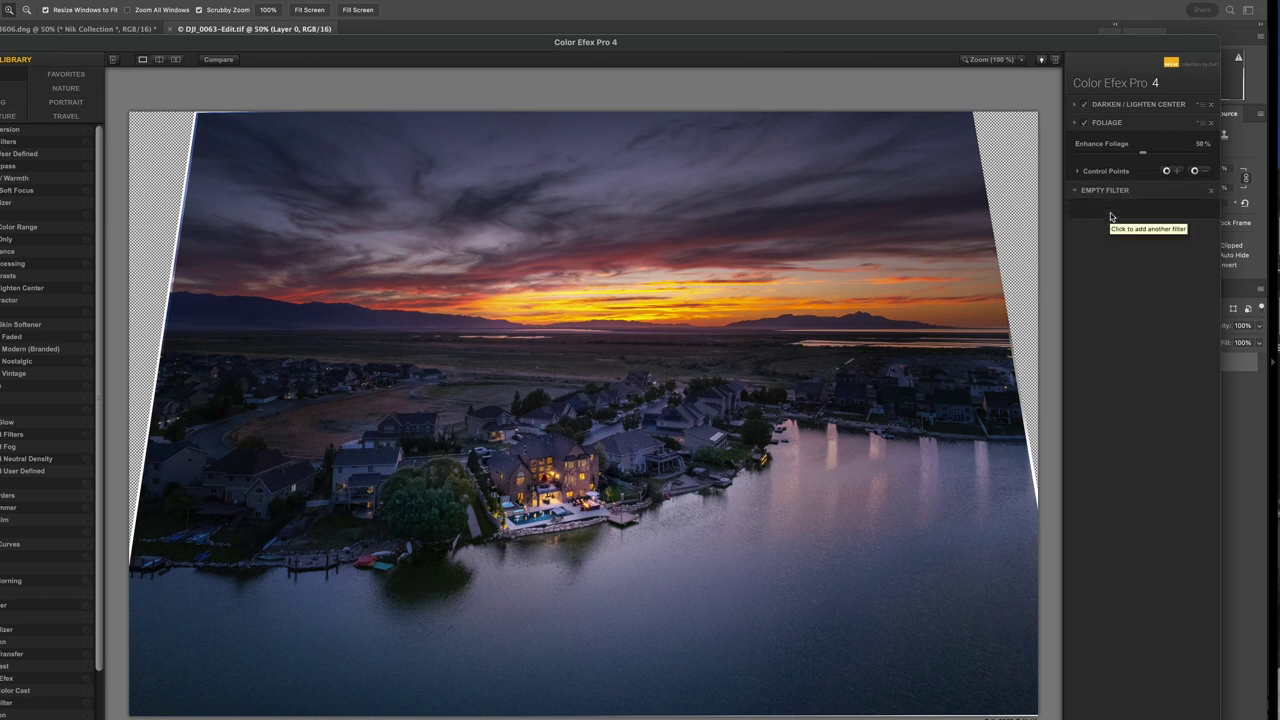
pyautogui.scroll(-3, 30, 540)
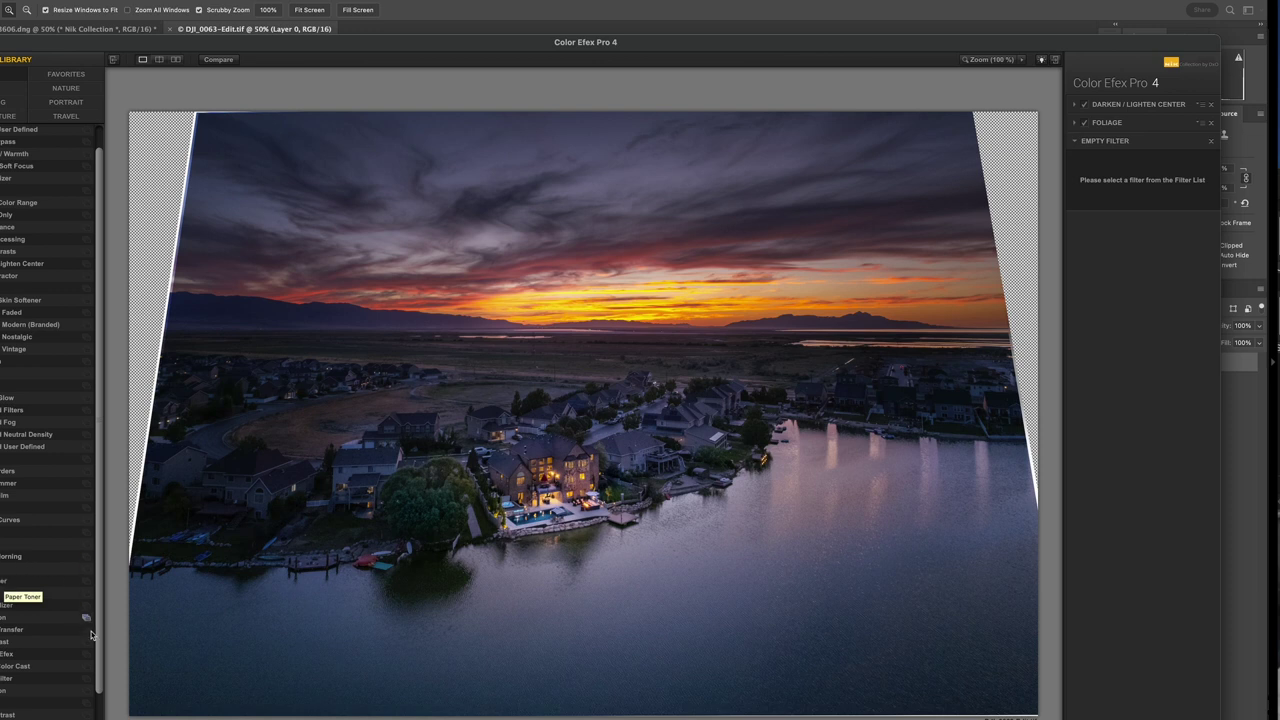
pyautogui.click(24, 679)
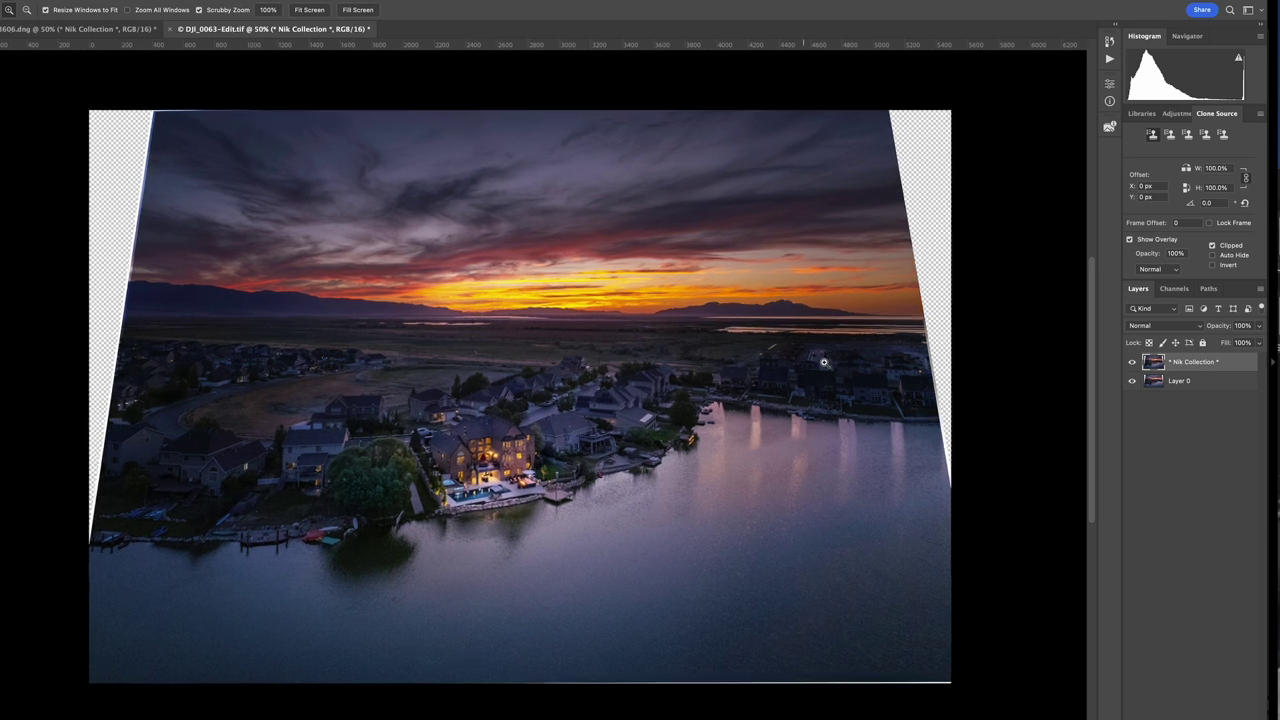
# - Heal away the red car tail lights on the street between the distant houses using the Spot Healing Brush
pyautogui.moveTo(824, 362); pyautogui.dragTo(825, 356)
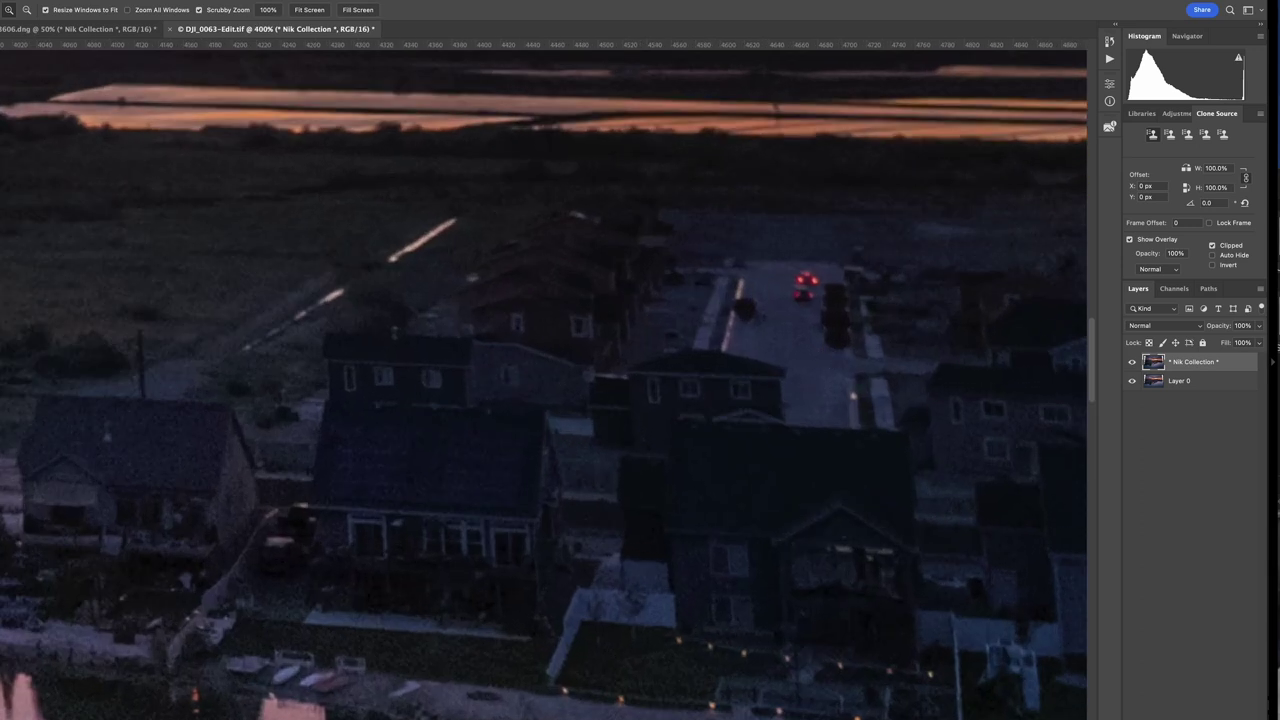
pyautogui.press('j')
pyautogui.moveTo(808, 283); pyautogui.dragTo(806, 292)
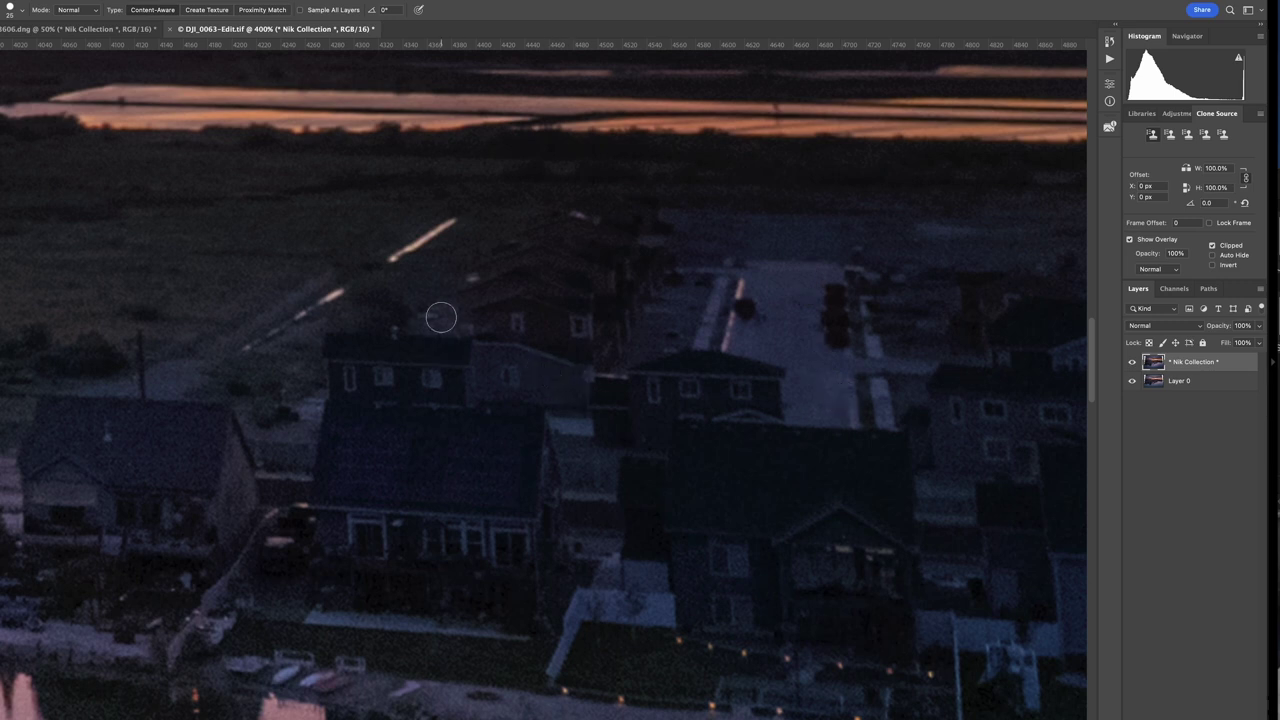
# - Heal away the bright spot beside the distant house, the pale box in the field and the bright light on the far shoreline
pyautogui.moveTo(440, 320)
pyautogui.mouseDown()
pyautogui.moveTo(849, 380)
pyautogui.moveTo(657, 440)
pyautogui.moveTo(894, 506)
pyautogui.moveTo(1012, 506)
pyautogui.moveTo(1059, 466)
pyautogui.mouseUp()
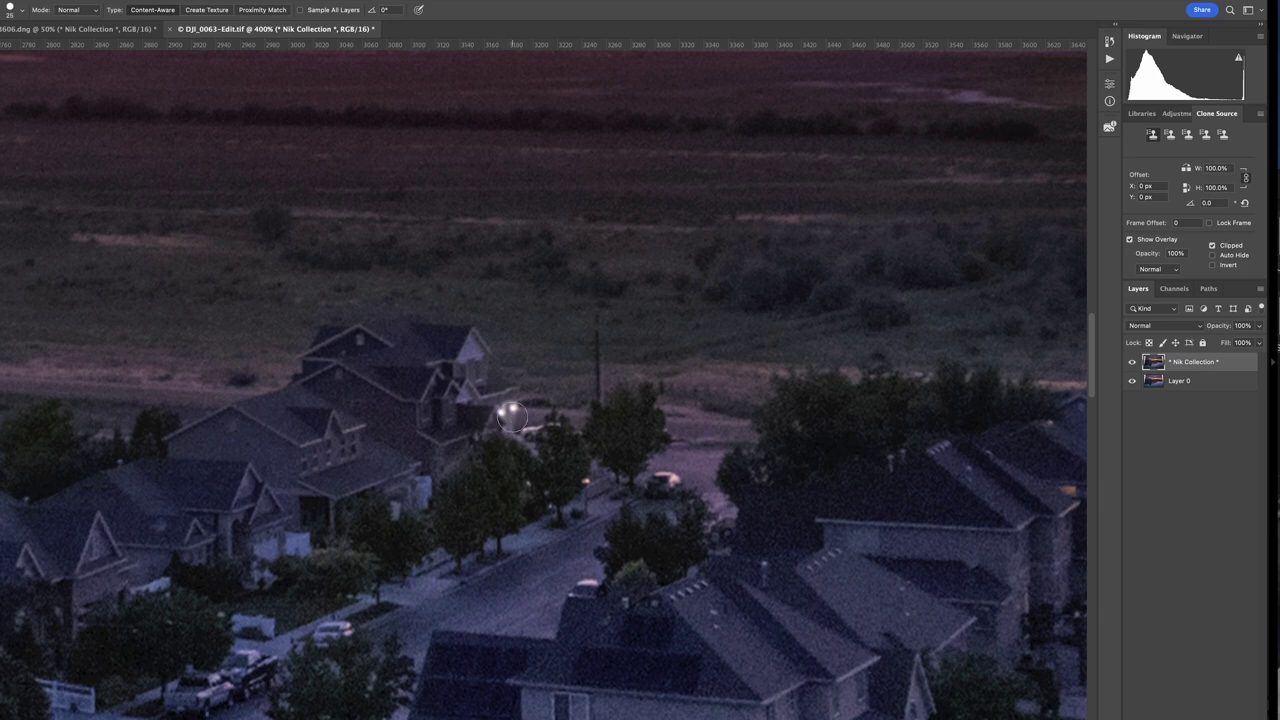
pyautogui.moveTo(586, 271); pyautogui.dragTo(686, 474)
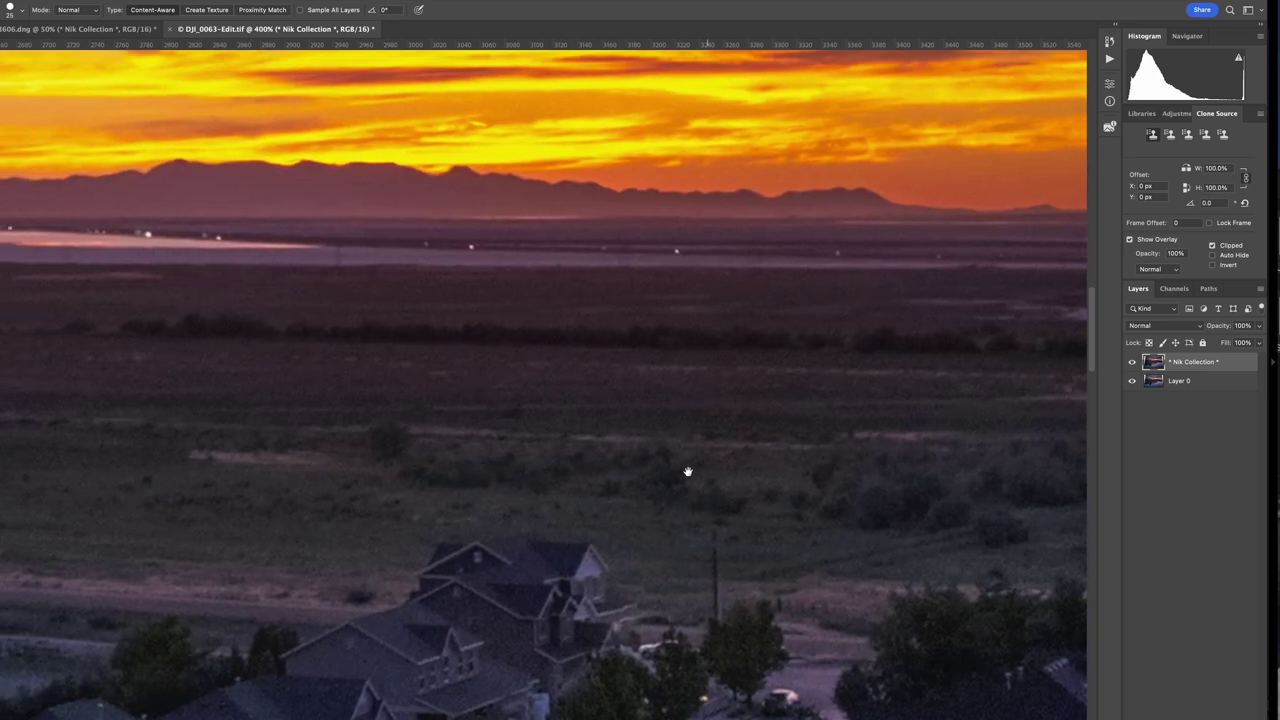
pyautogui.hscroll(-5, 549, 394)
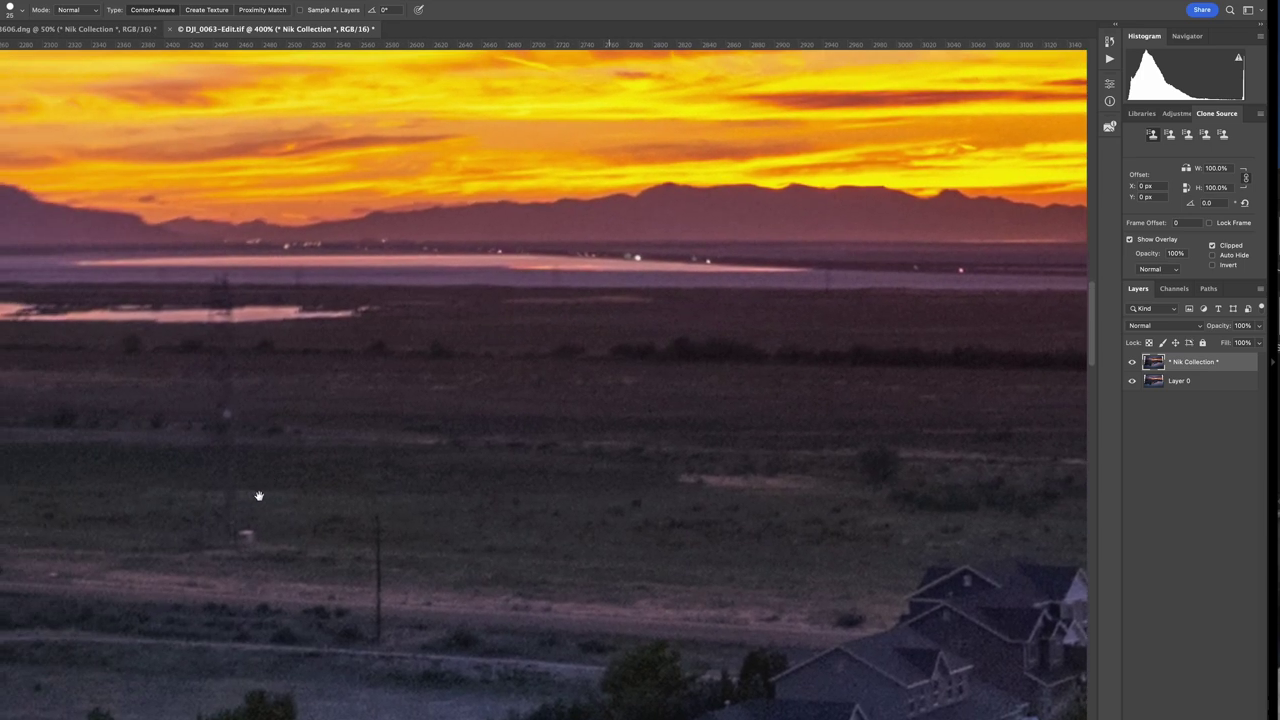
pyautogui.click(264, 530)
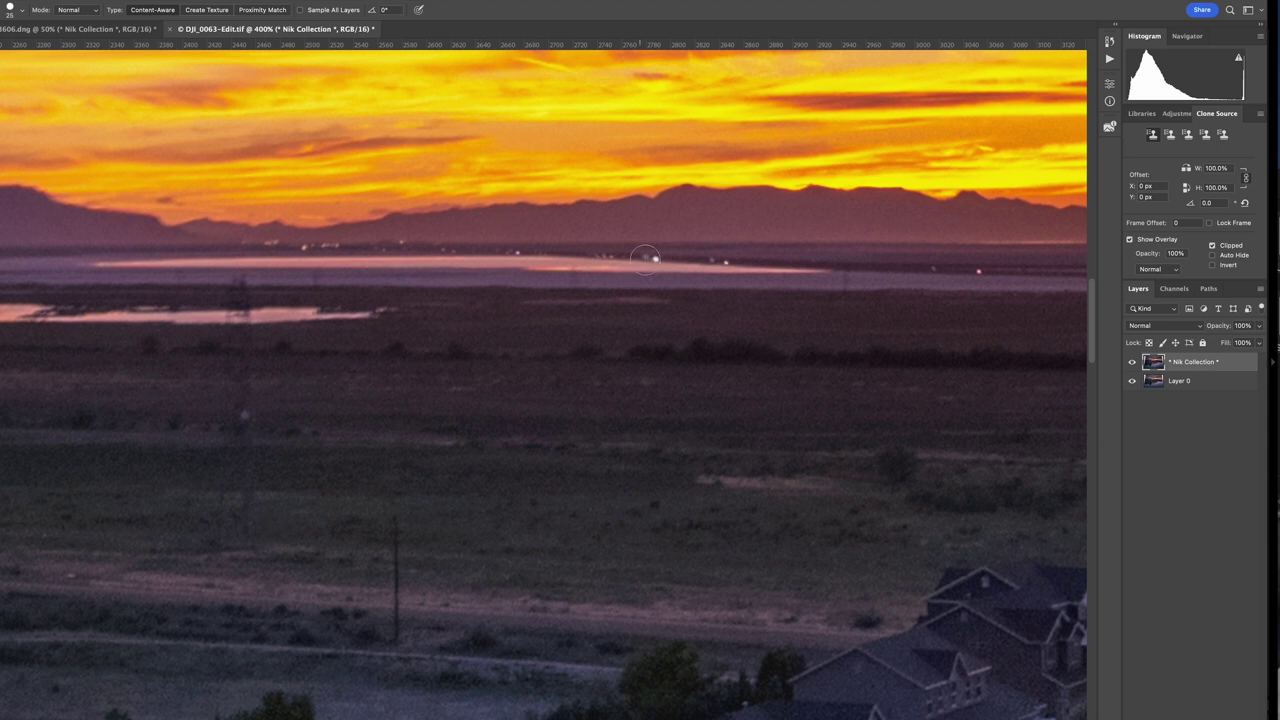
pyautogui.click(661, 261)
# - Examine the fields, neighbouring houses, lit house and shoreline at 400% for distracting spots, and return to the full image view
pyautogui.moveTo(489, 377); pyautogui.dragTo(503, 372)
pyautogui.hscroll(-10, 503, 372)
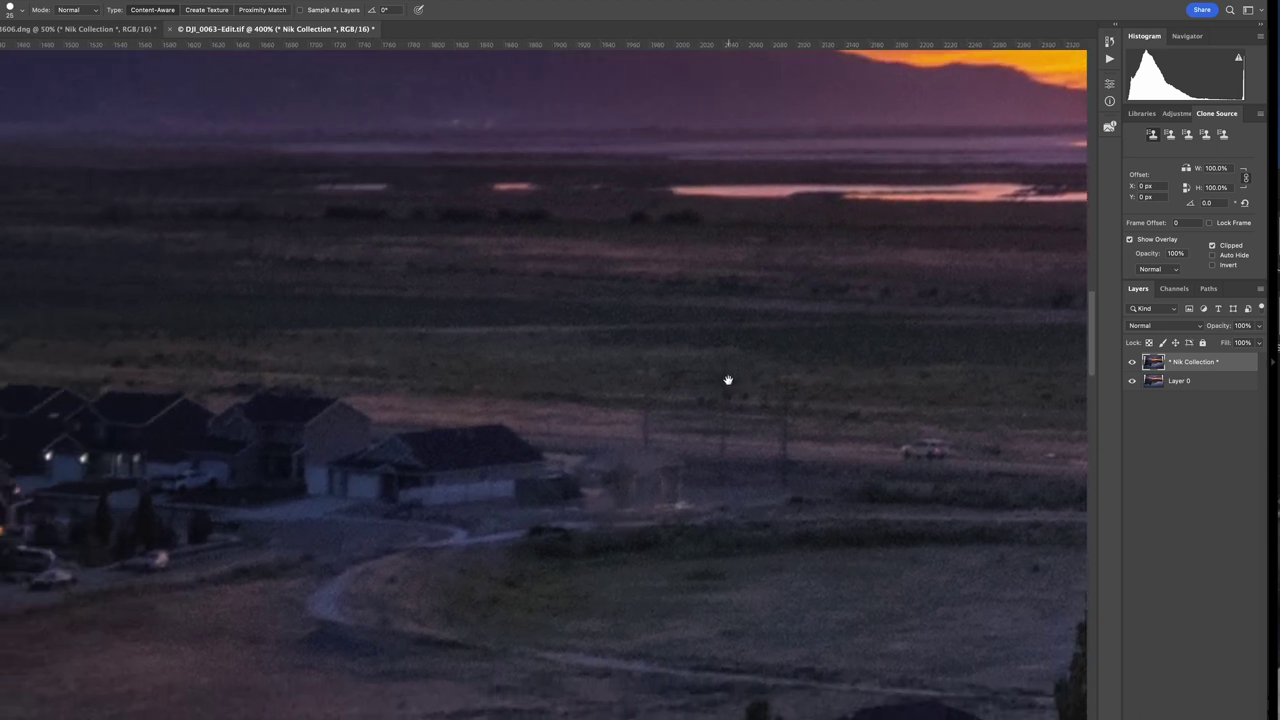
pyautogui.hscroll(-5, 290, 468)
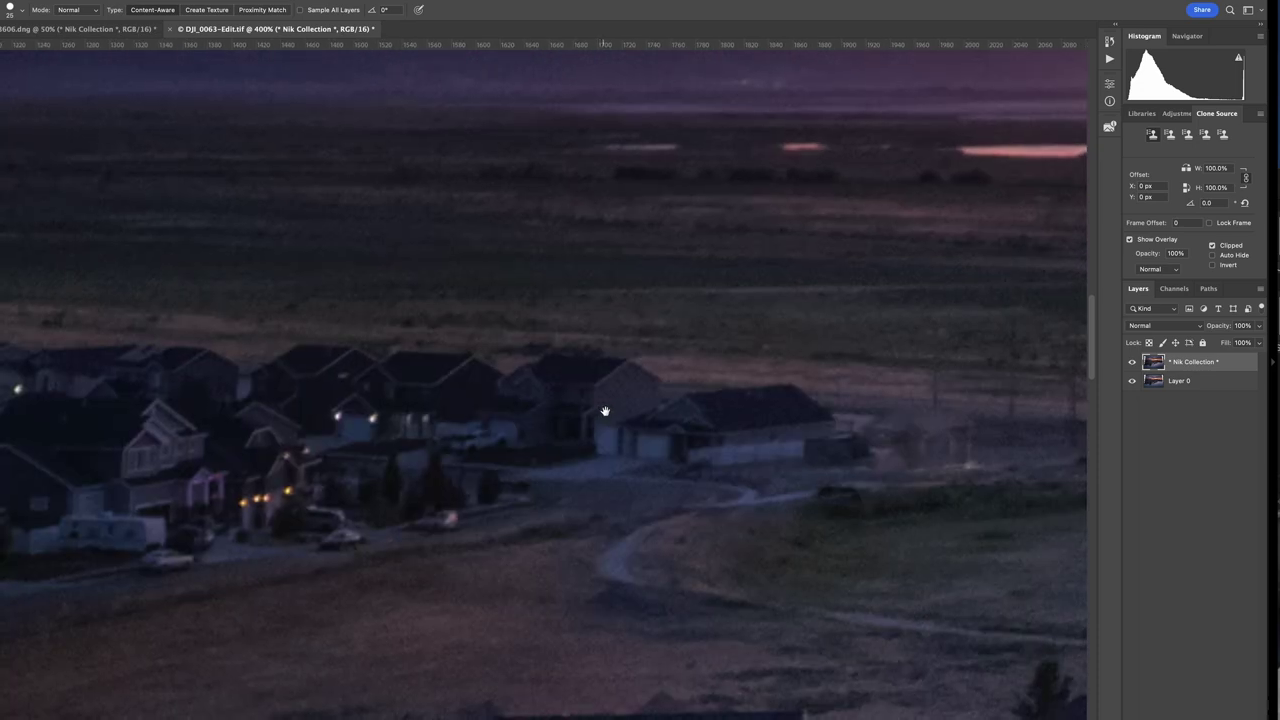
pyautogui.moveTo(490, 425); pyautogui.dragTo(252, 308)
pyautogui.scroll(-10, 252, 308)
pyautogui.hscroll(10, 252, 308)
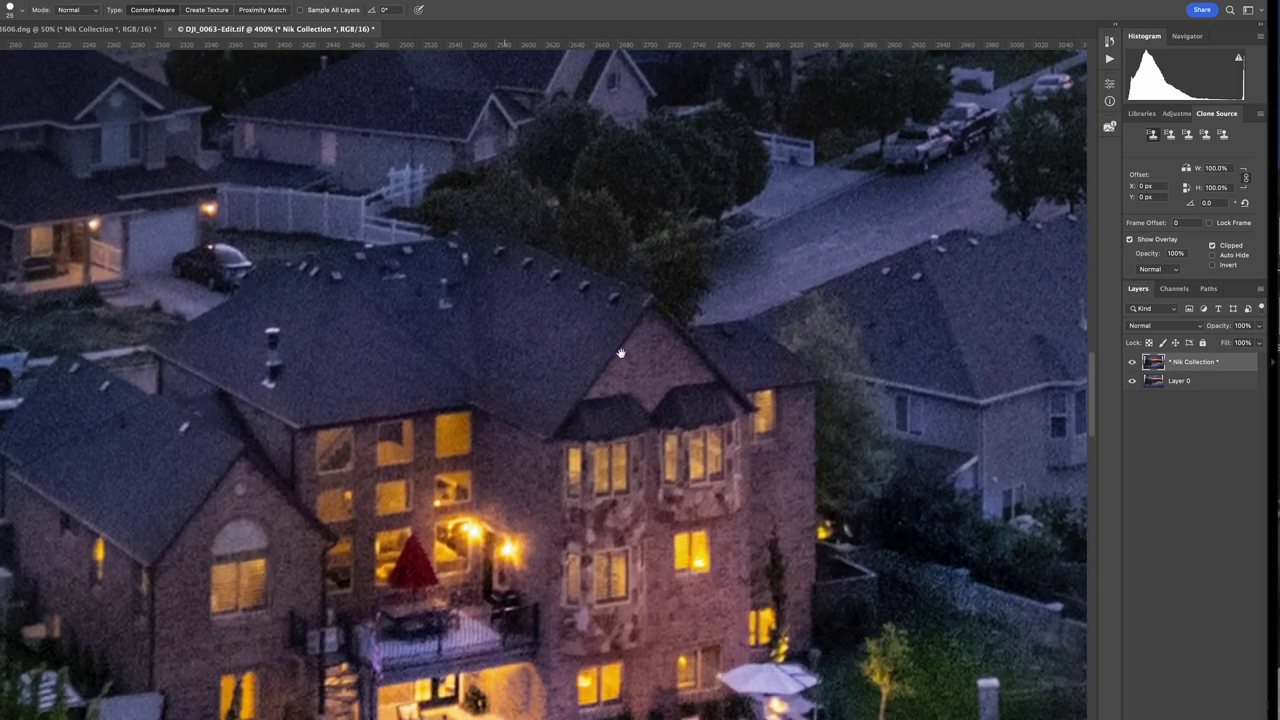
pyautogui.scroll(-5, 305, 386)
pyautogui.hscroll(8, 305, 386)
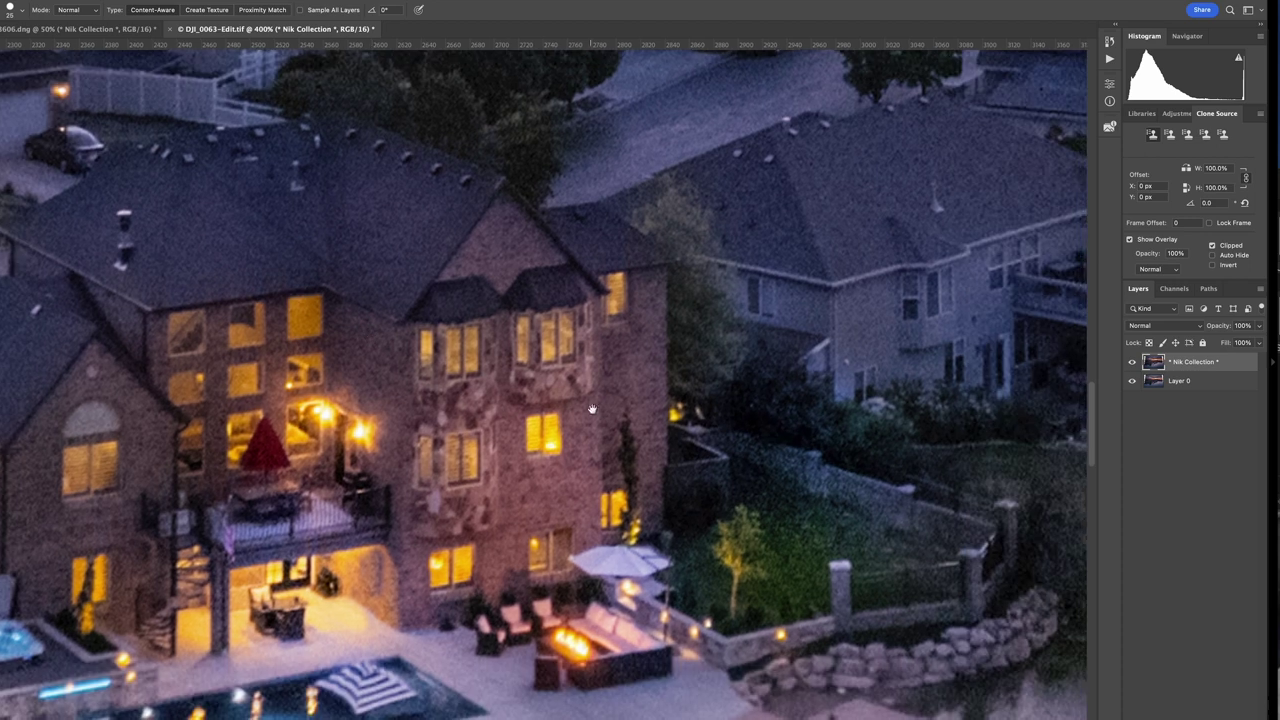
pyautogui.hscroll(10, 480, 355)
pyautogui.scroll(-3, 480, 355)
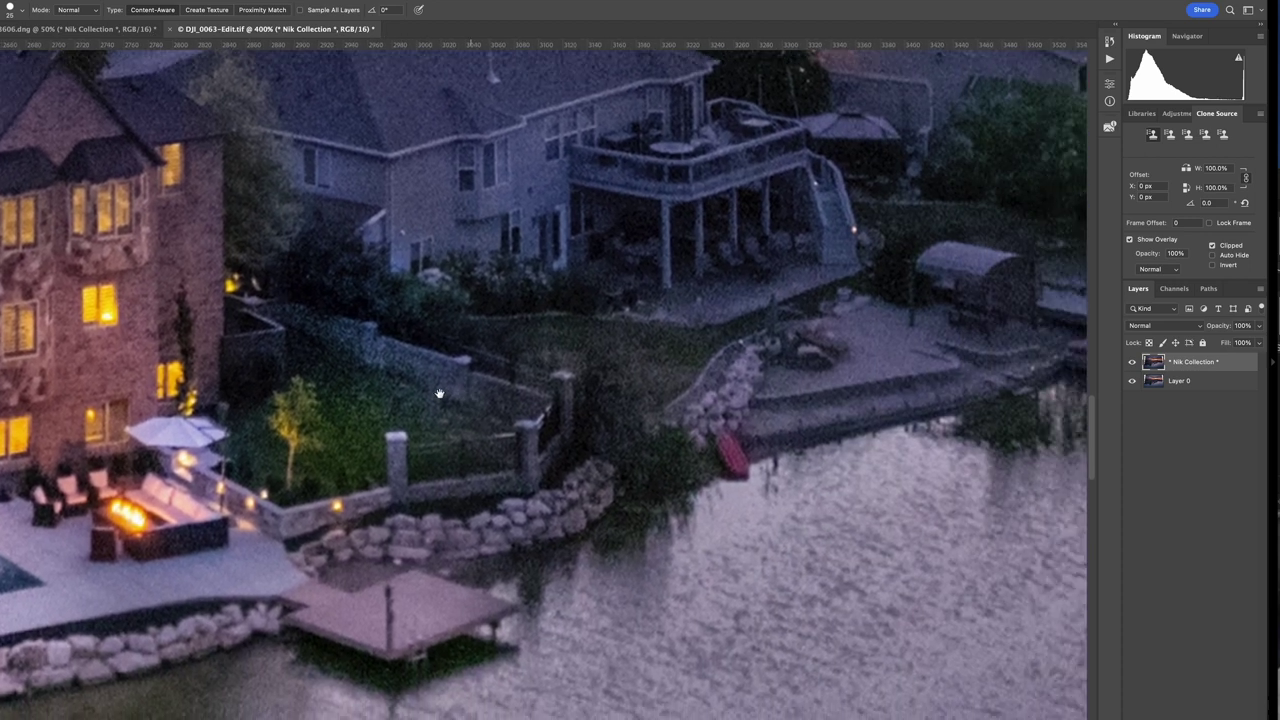
pyautogui.hscroll(3, 333, 388)
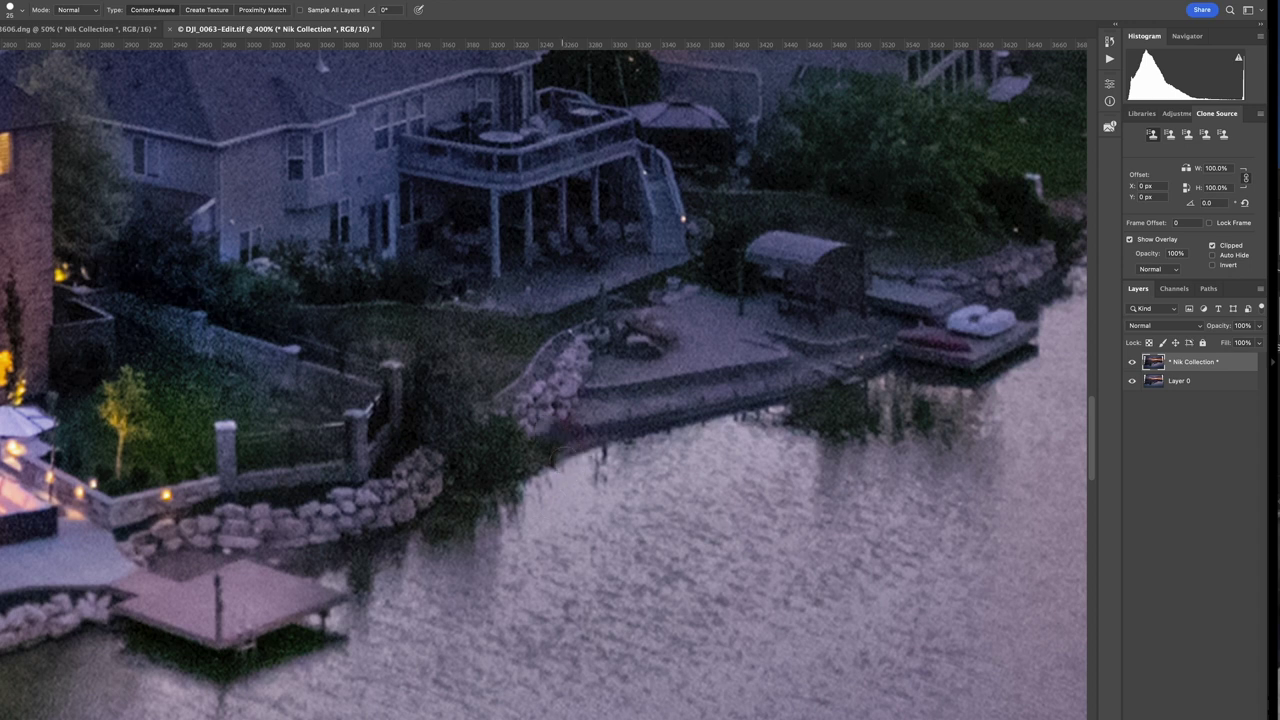
pyautogui.moveTo(608, 513); pyautogui.dragTo(419, 591)
pyautogui.moveTo(748, 356)
pyautogui.mouseDown()
pyautogui.moveTo(776, 322)
pyautogui.moveTo(749, 378)
pyautogui.moveTo(770, 334)
pyautogui.mouseUp()
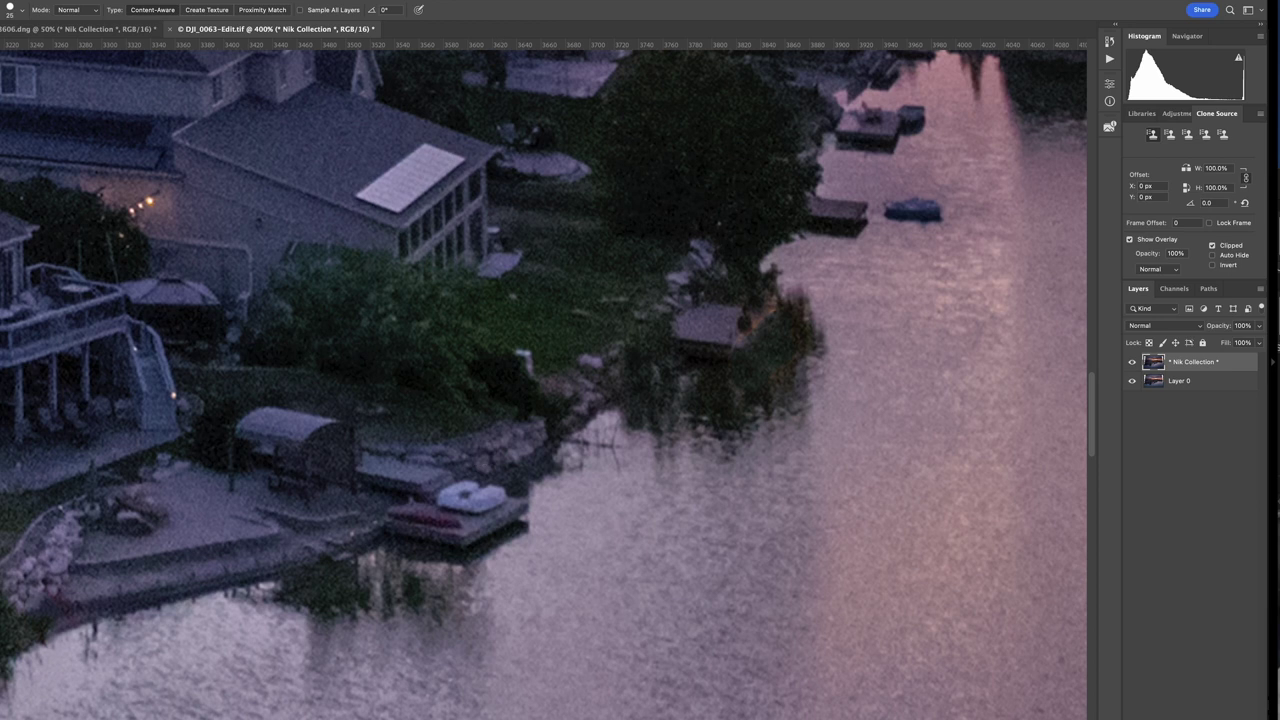
pyautogui.press('z')
pyautogui.rightClick(206, 406)
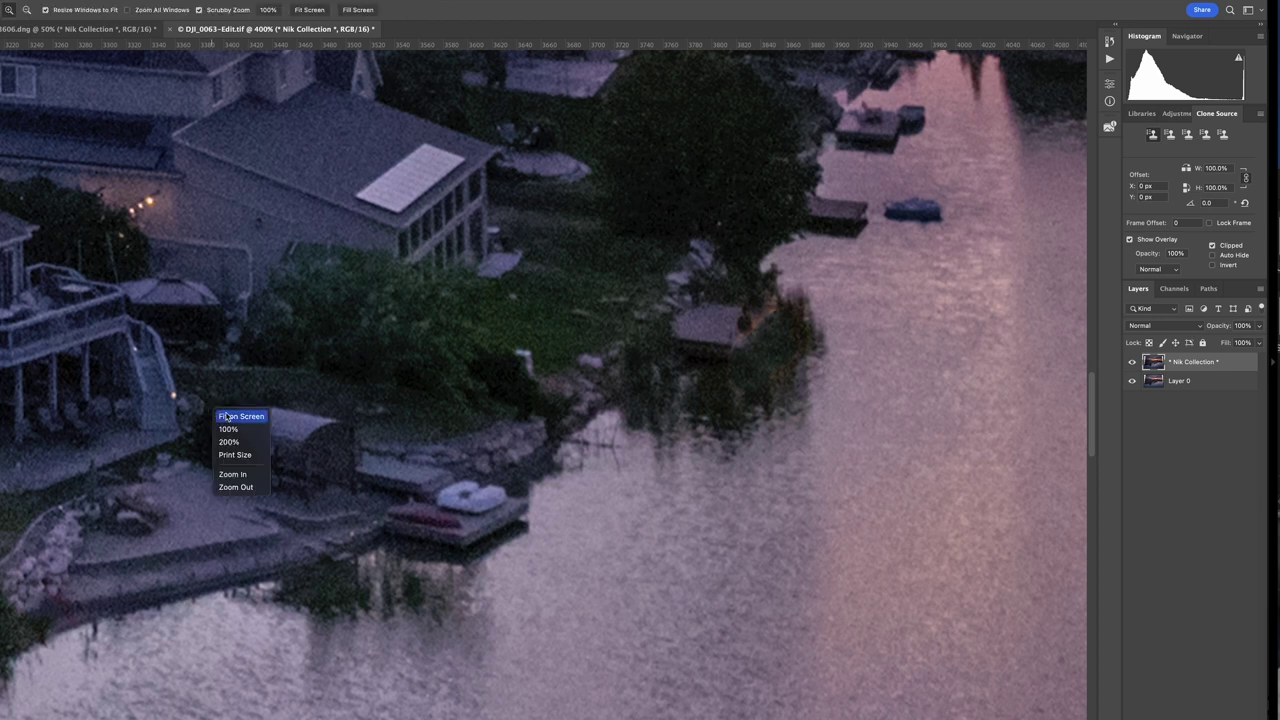
pyautogui.click(232, 418)
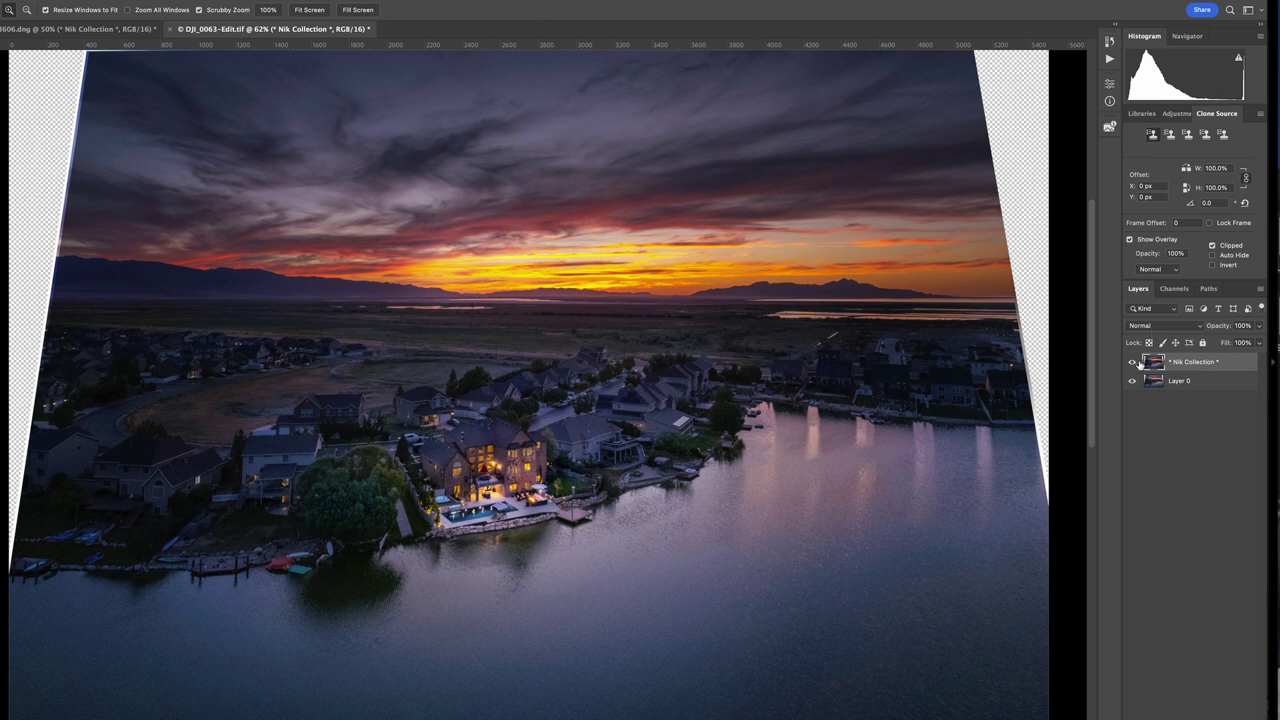
# - Duplicate the Nik Collection layer and apply Topaz DeNoise AI with Low Light model, Remove Noise 35, Enhance Sharpness 43 and Recover Original Detail 16
pyautogui.moveTo(1143, 366); pyautogui.dragTo(1190, 587)
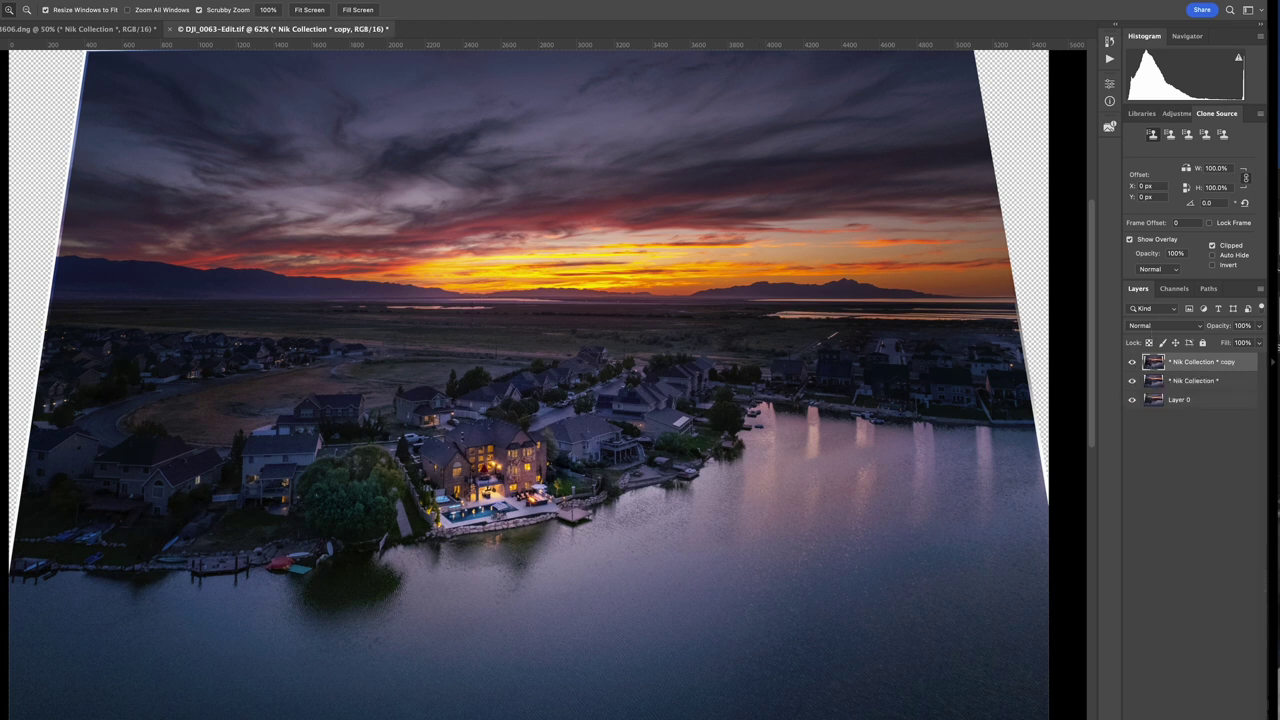
pyautogui.click(85, 0)
pyautogui.moveTo(140, 258)
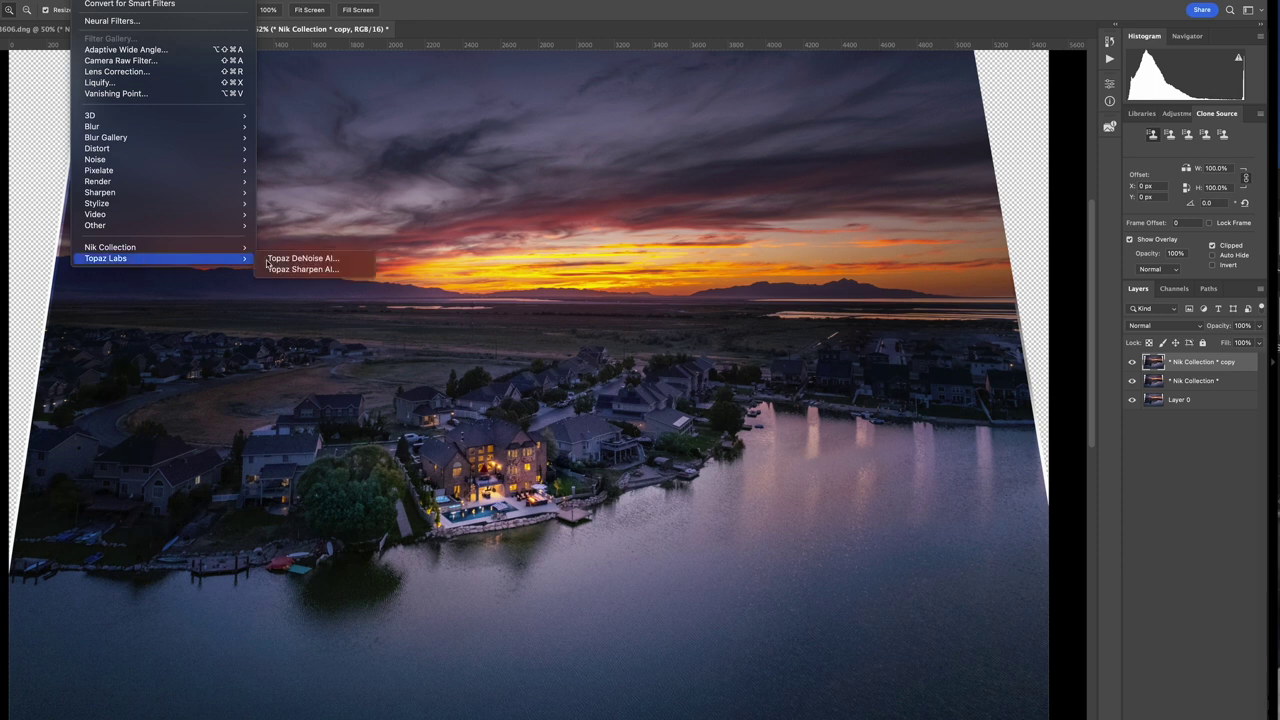
pyautogui.click(313, 260)
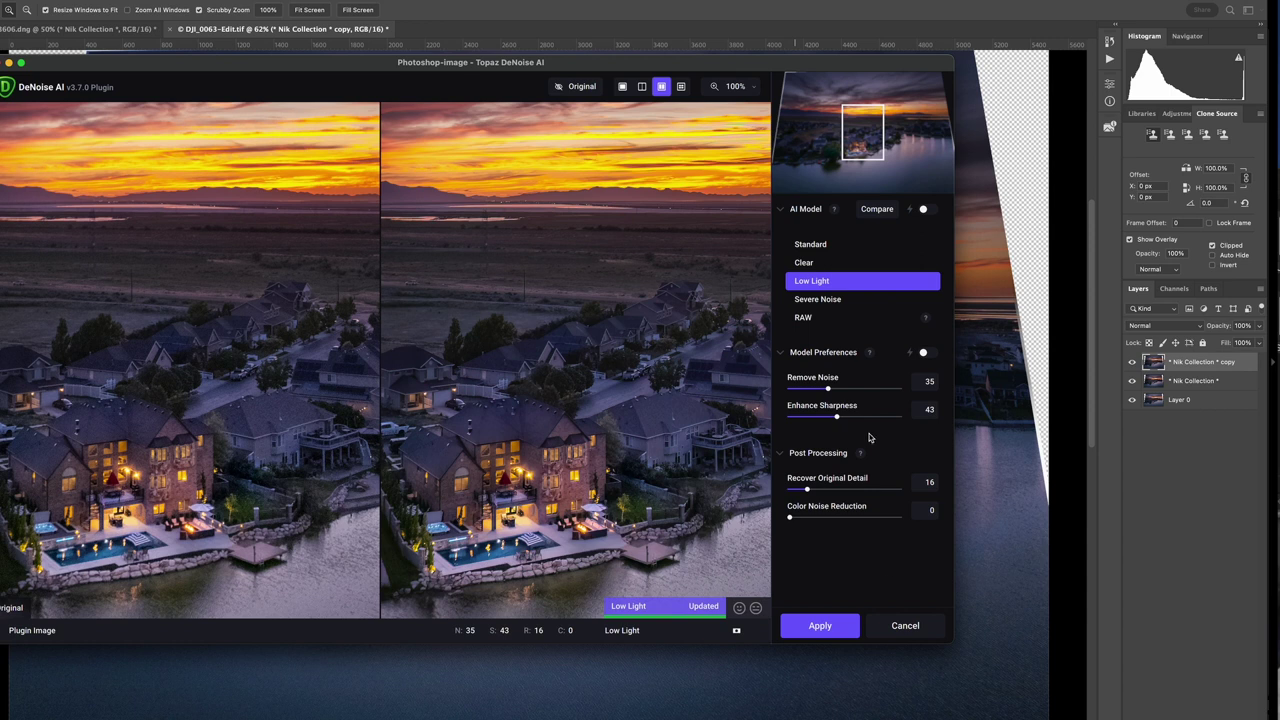
pyautogui.click(835, 625)
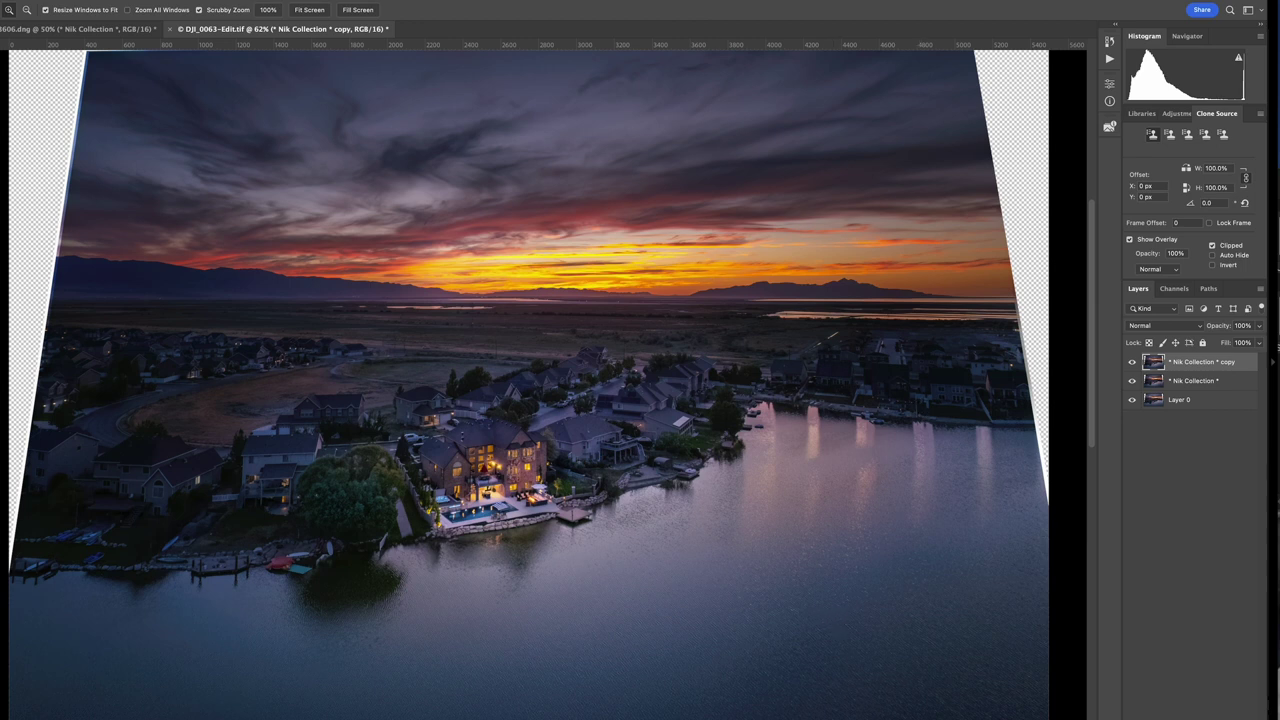
# - Crop the image inward to cut off the transparent wedges along its sides
pyautogui.press('c')
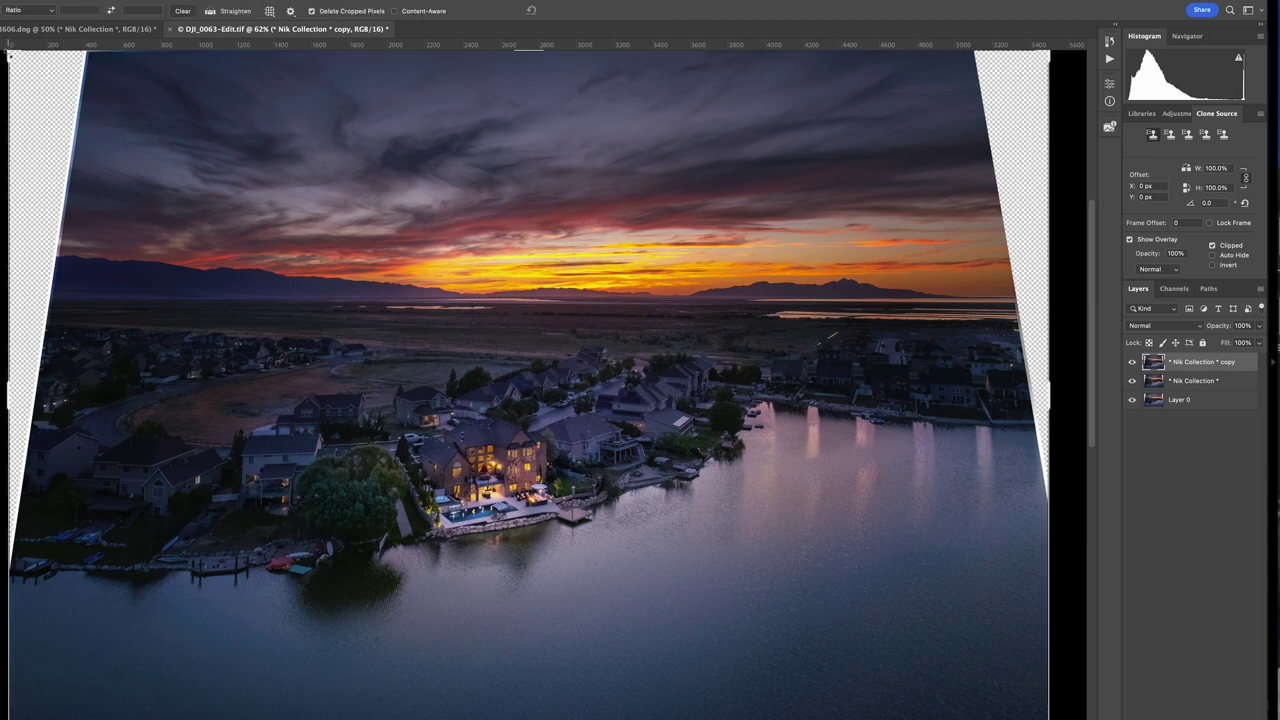
pyautogui.moveTo(8, 52); pyautogui.dragTo(49, 90)
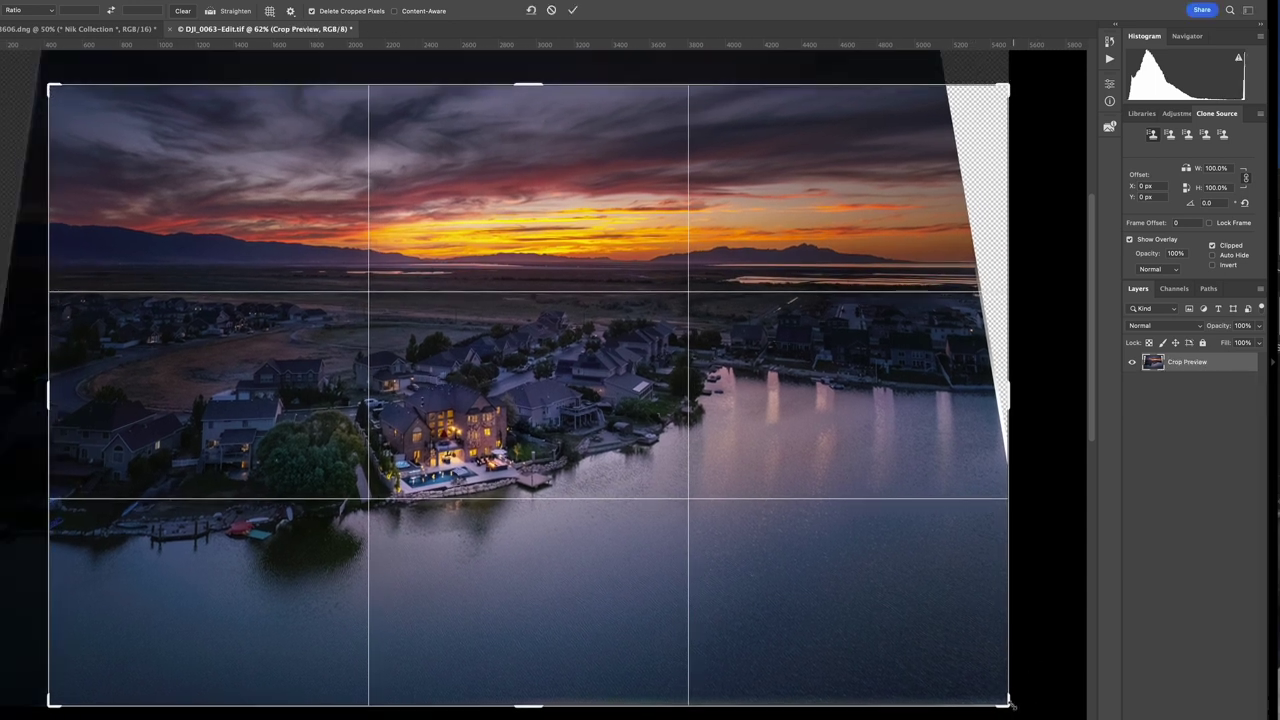